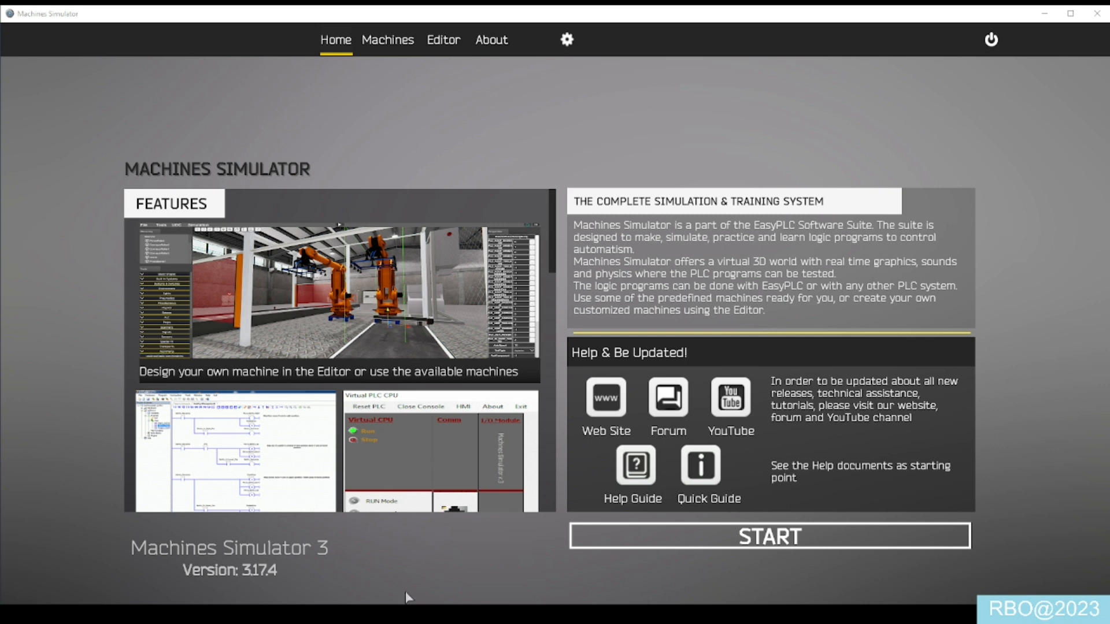
# - Browse the list of available machines and start the "0 1st Test" conveyor example
pyautogui.click(388, 39)
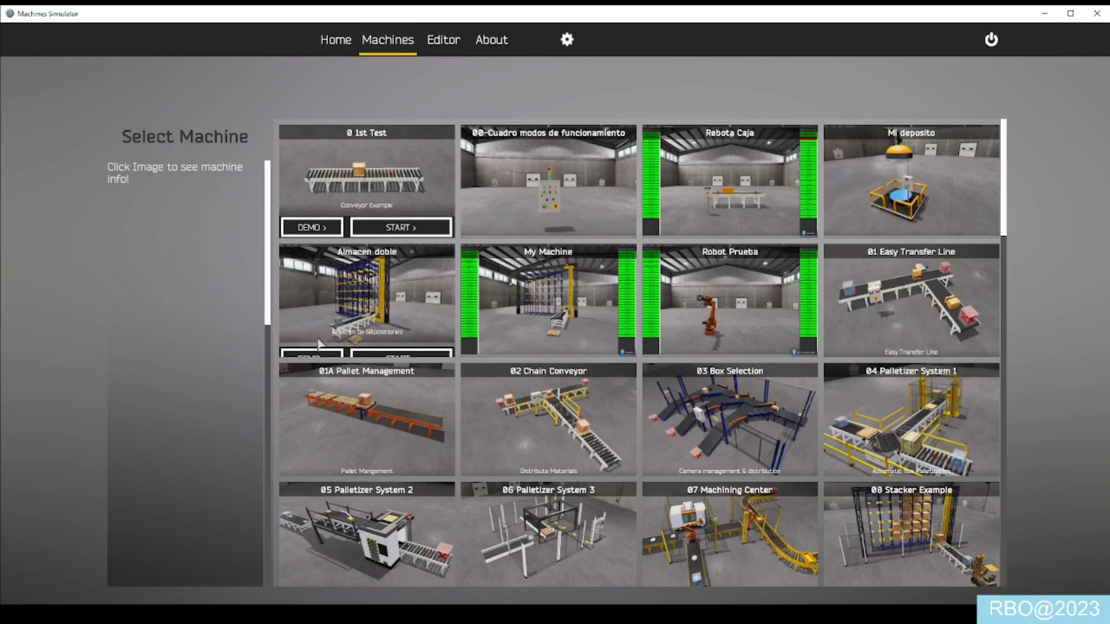
pyautogui.scroll(-6, 321, 328)
pyautogui.scroll(-5, 321, 328)
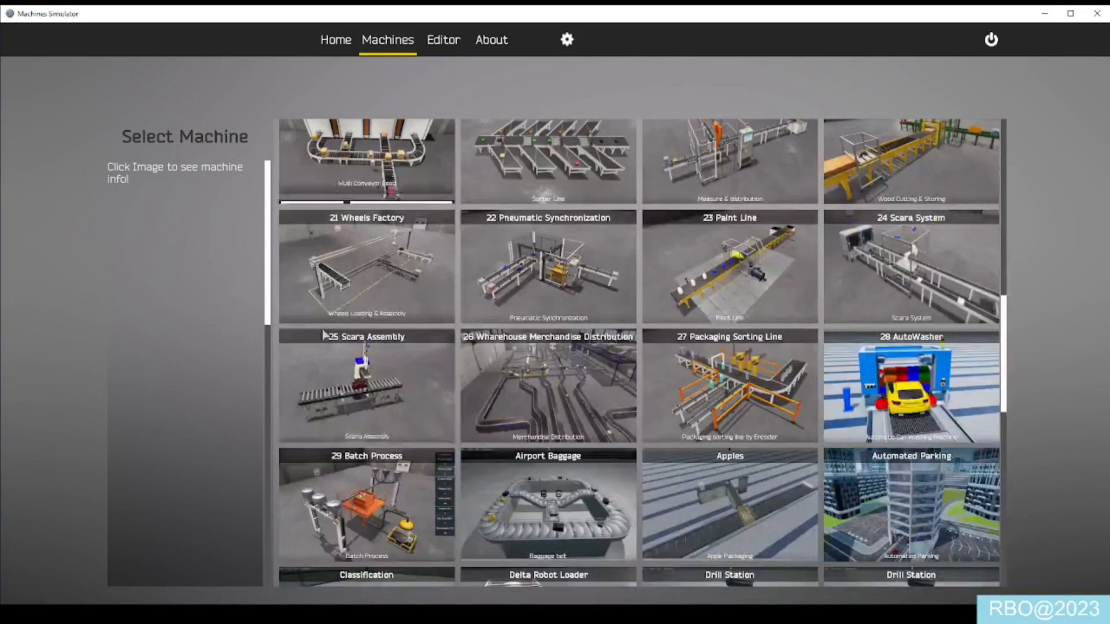
pyautogui.scroll(12, 322, 333)
pyautogui.scroll(2, 326, 335)
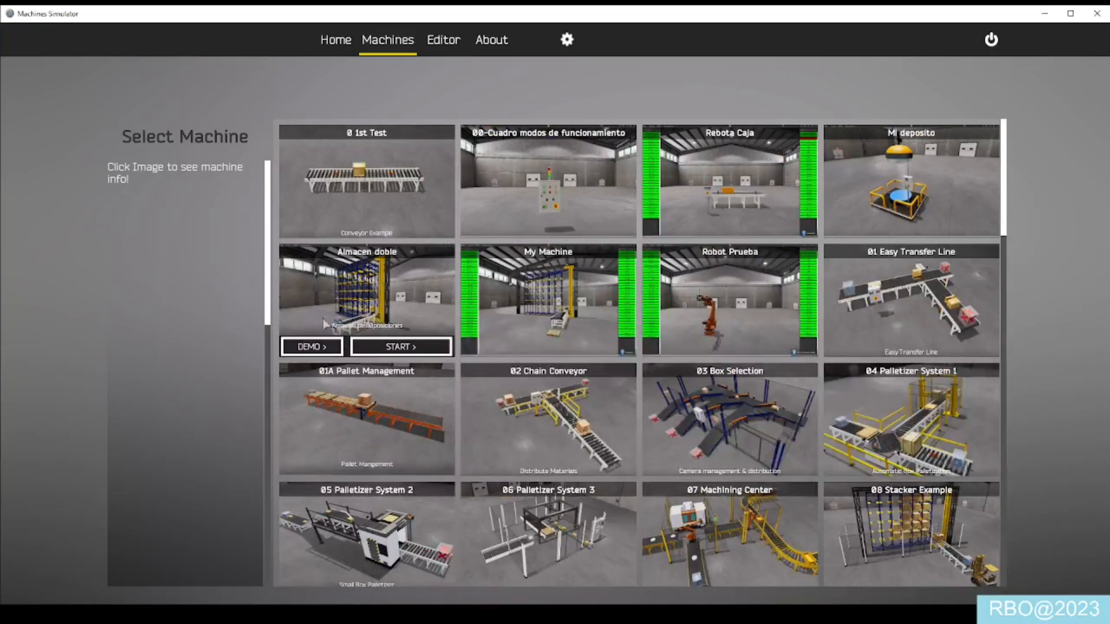
pyautogui.click(396, 227)
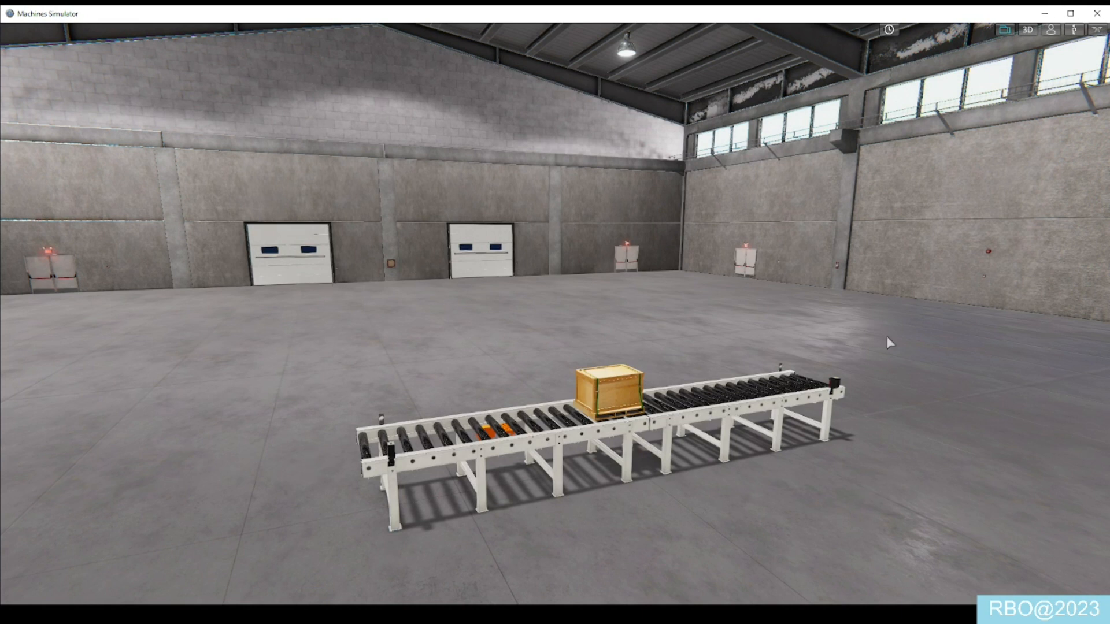
# - Restore and re-maximize the simulator window so the whole scene and its controls fit on screen
pyautogui.moveTo(536, 8); pyautogui.dragTo(536, 106)
pyautogui.click(1057, 107)
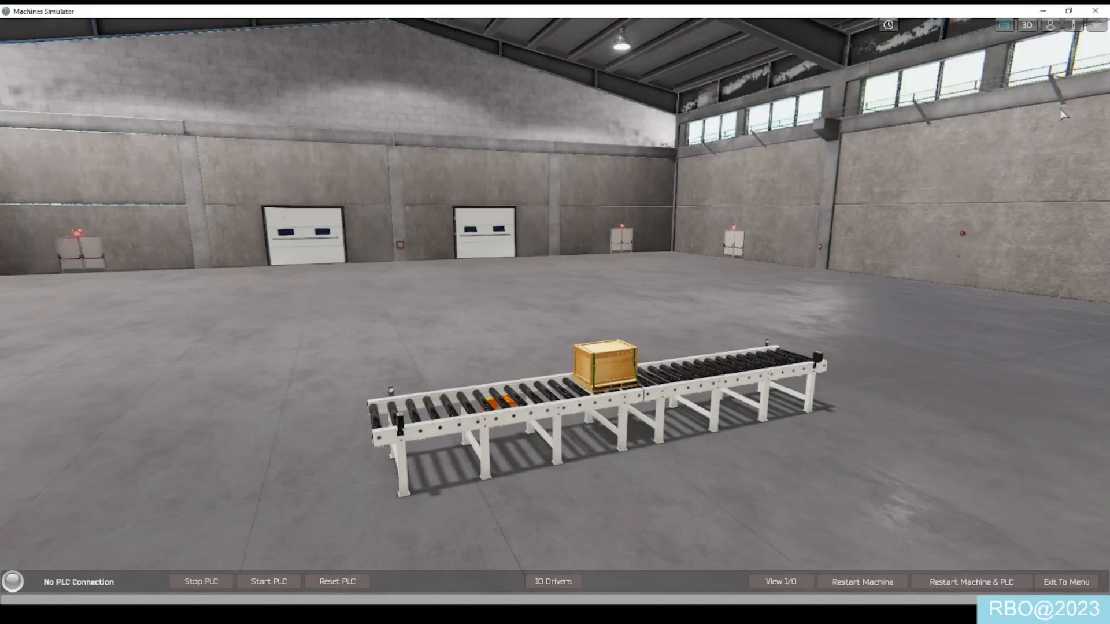
pyautogui.click(1068, 12)
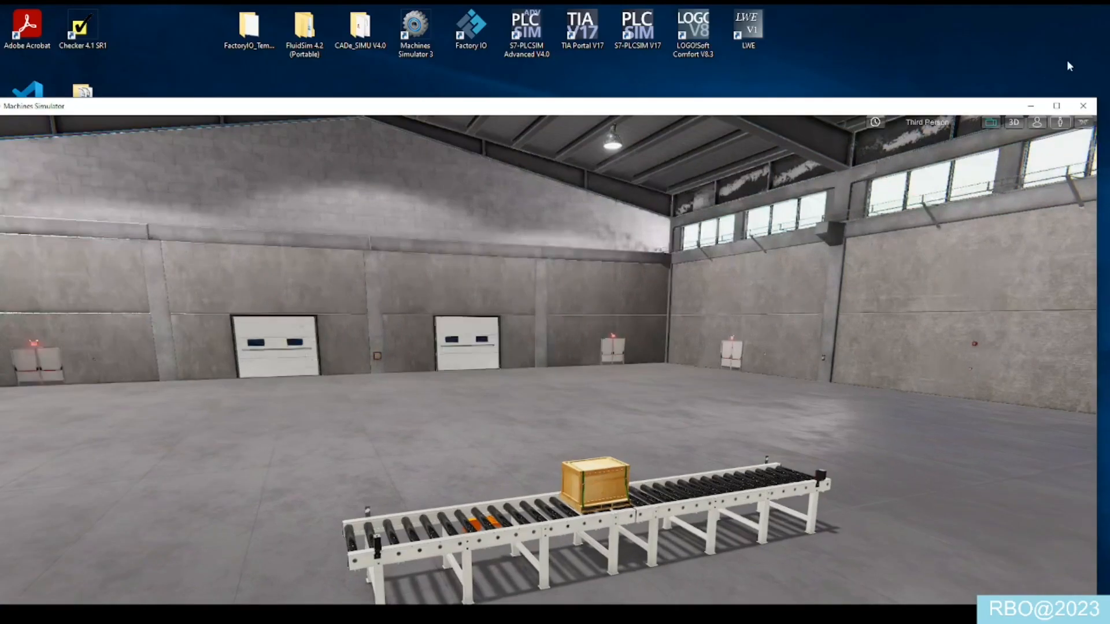
pyautogui.click(1063, 109)
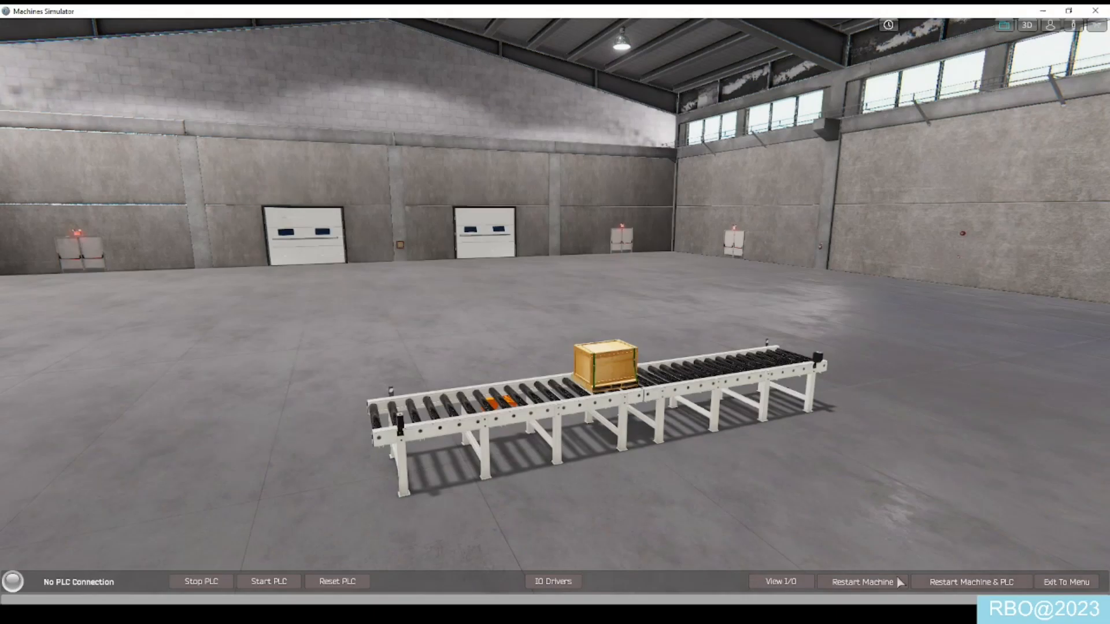
# - Choose Siemens_PLC as the IO driver and leave the driver setup without starting it
pyautogui.click(565, 583)
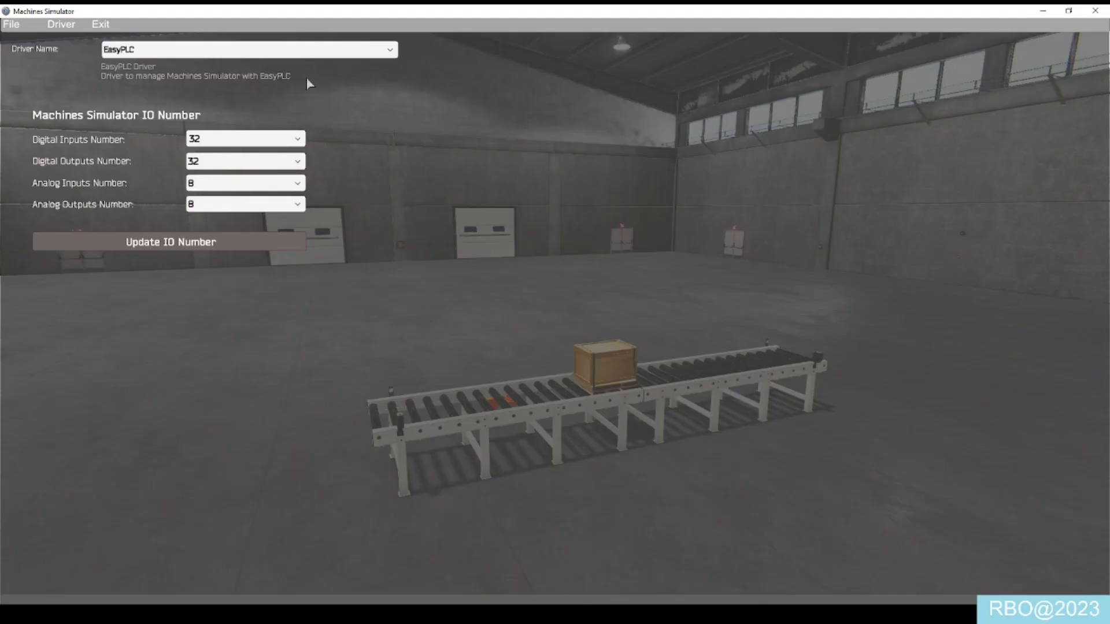
pyautogui.click(313, 51)
pyautogui.moveTo(392, 88); pyautogui.dragTo(394, 136)
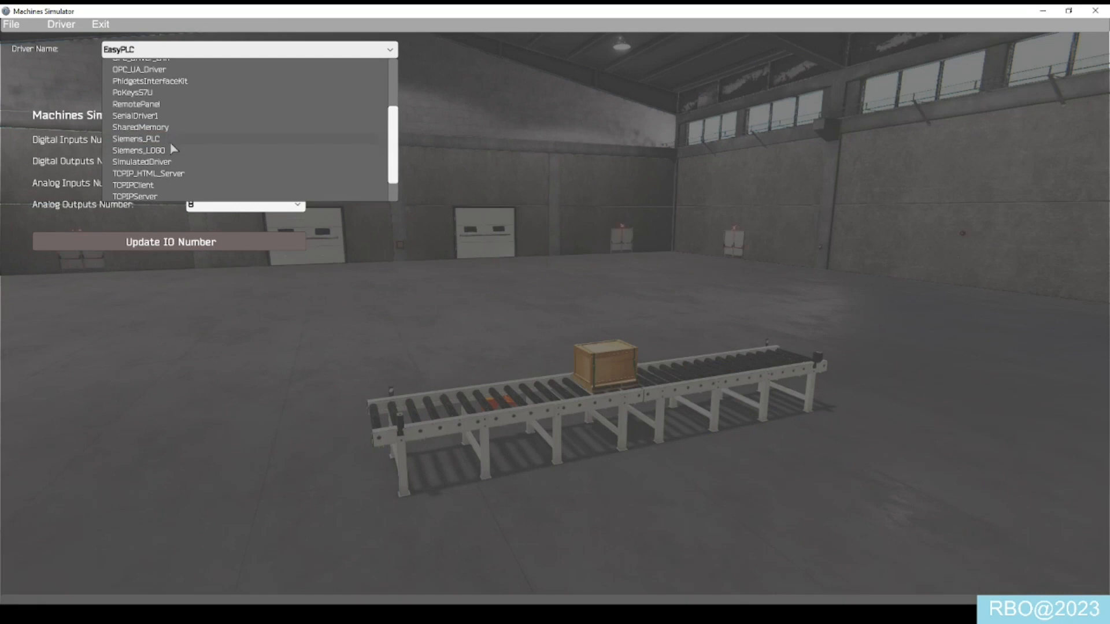
pyautogui.click(174, 141)
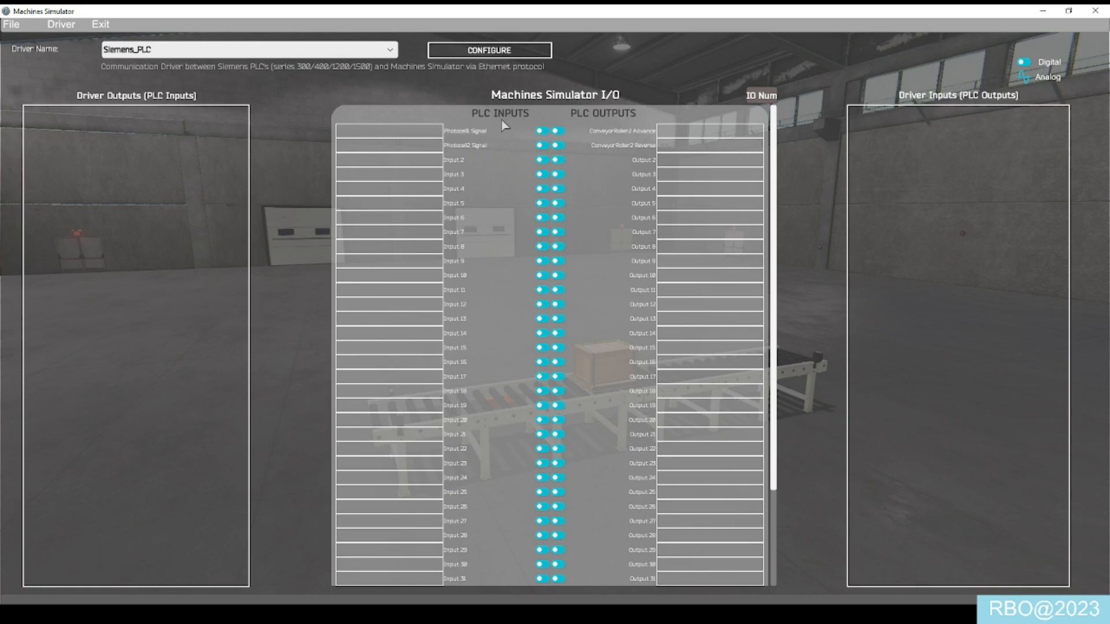
pyautogui.click(100, 24)
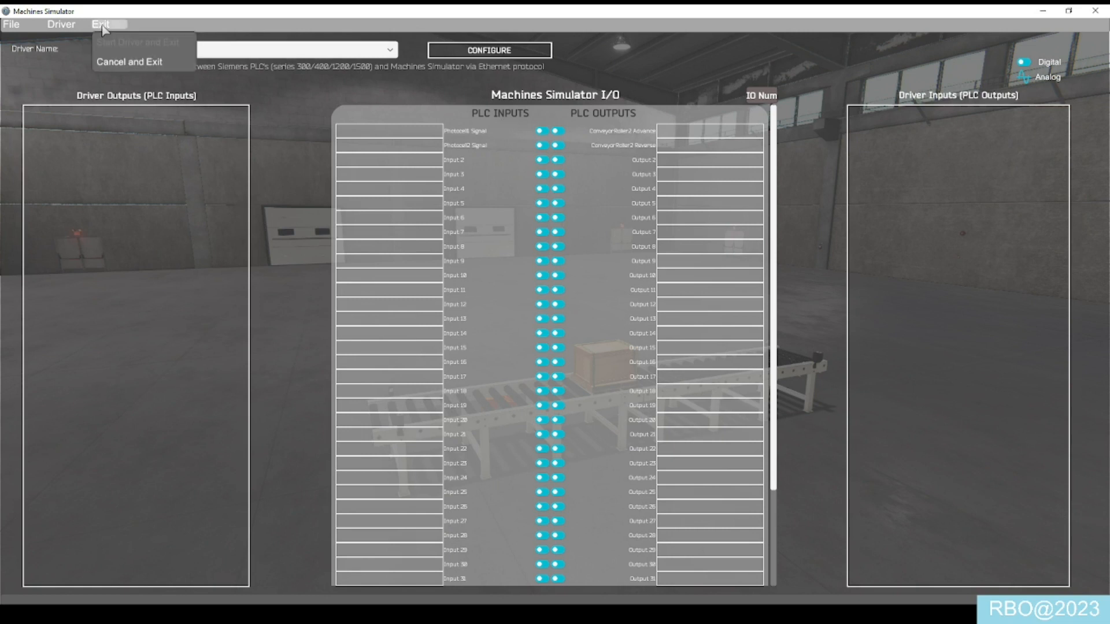
pyautogui.click(110, 60)
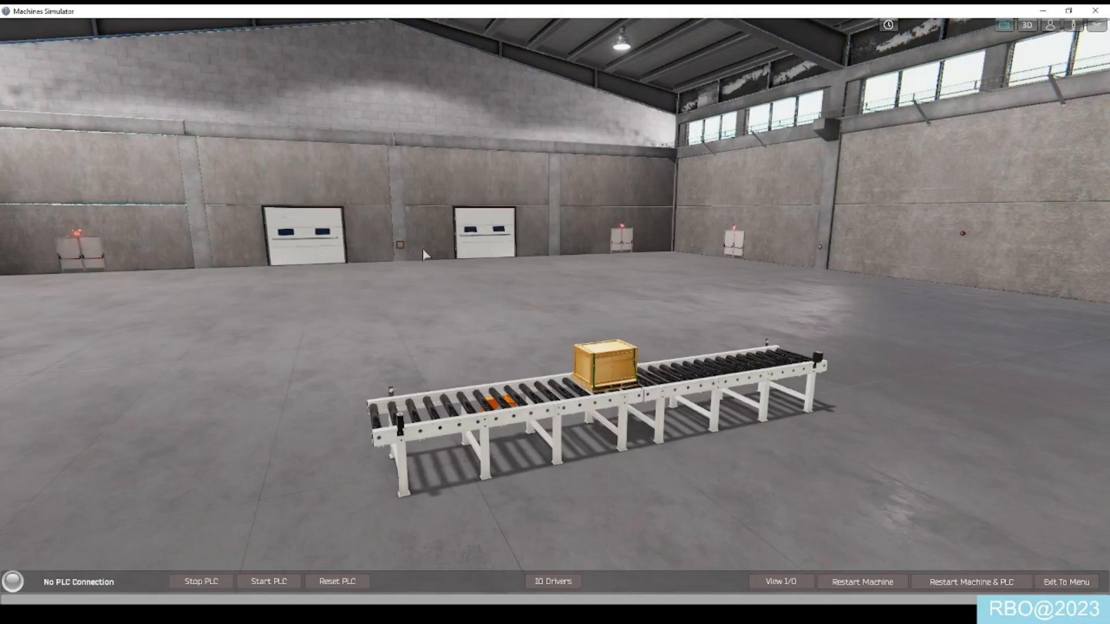
# - Show the machine's I/O signals, briefly run ConveyorRoller2 Advance, and run ConveyorRoller2 Reverse until the box reaches Photocell2
pyautogui.click(780, 583)
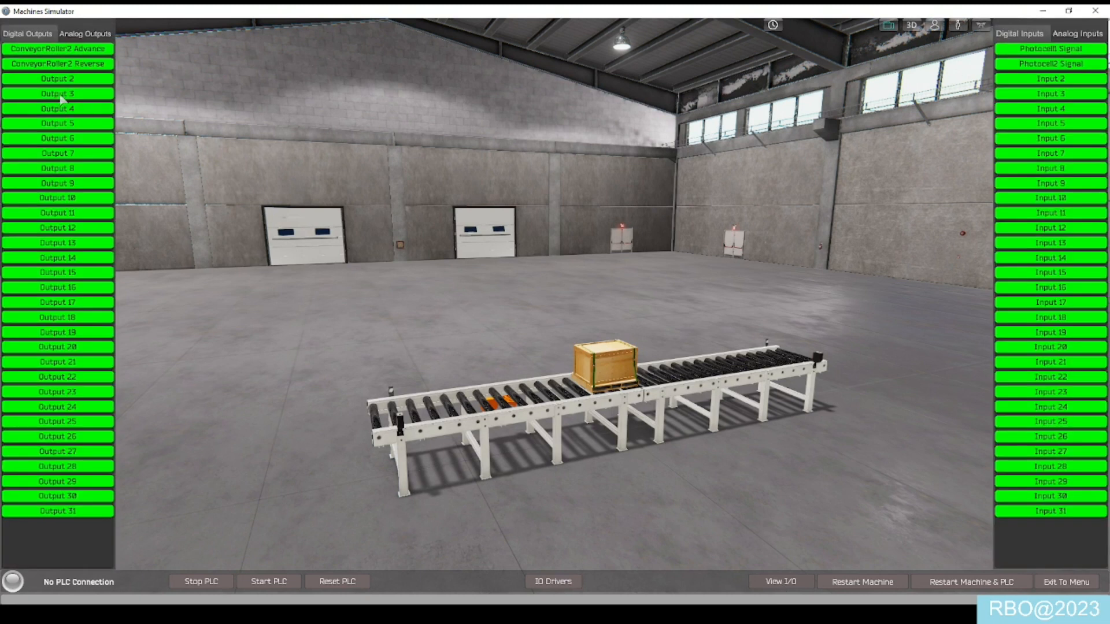
pyautogui.click(75, 51)
pyautogui.click(75, 52)
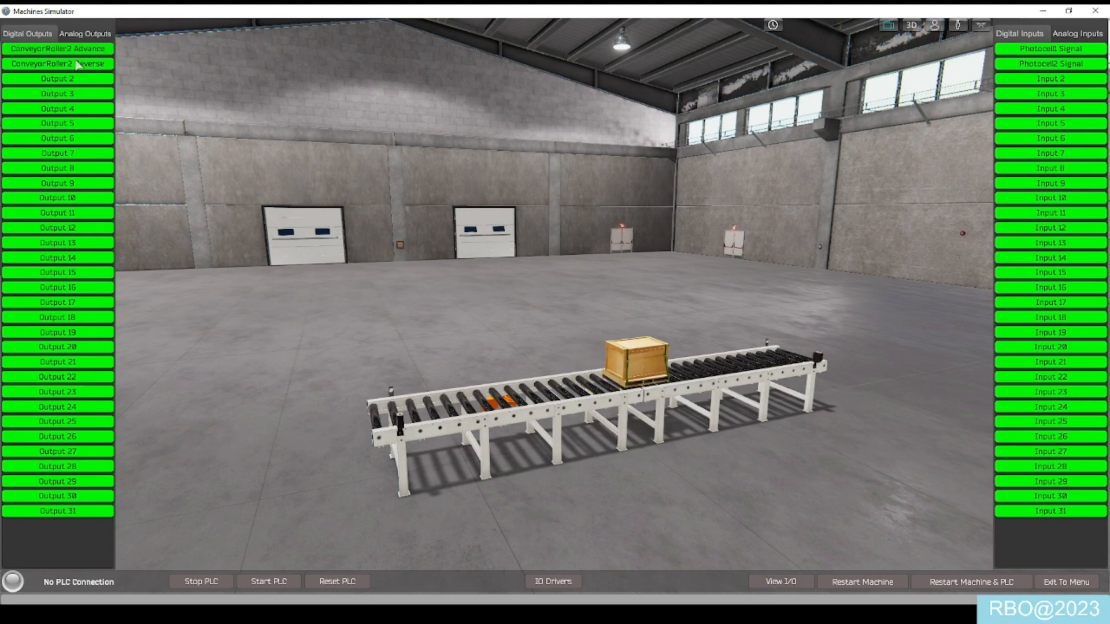
pyautogui.click(77, 65)
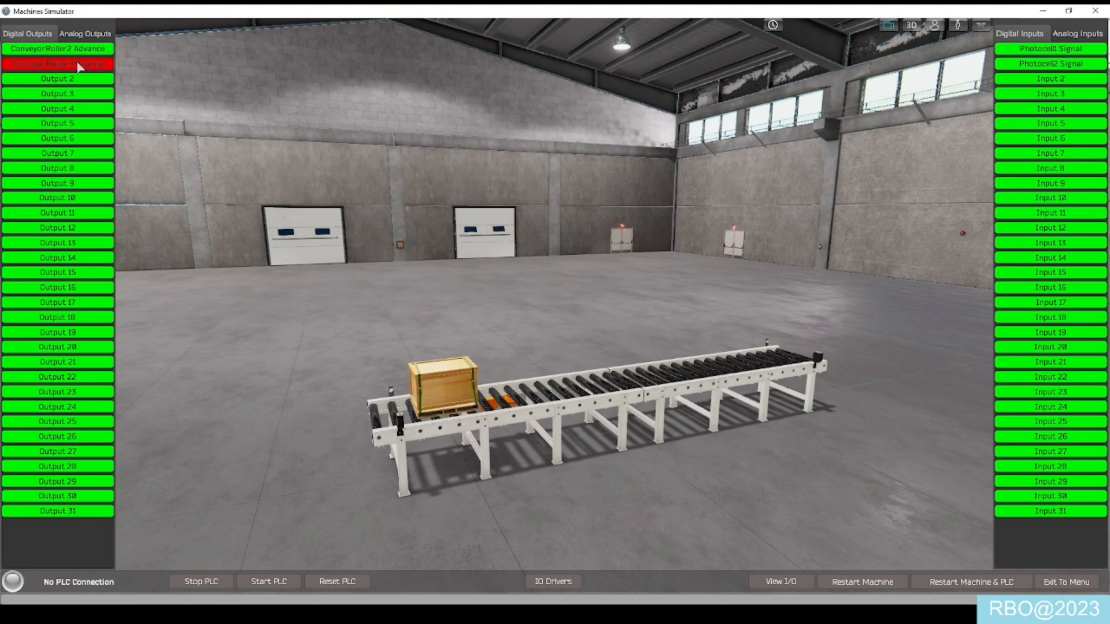
pyautogui.click(78, 66)
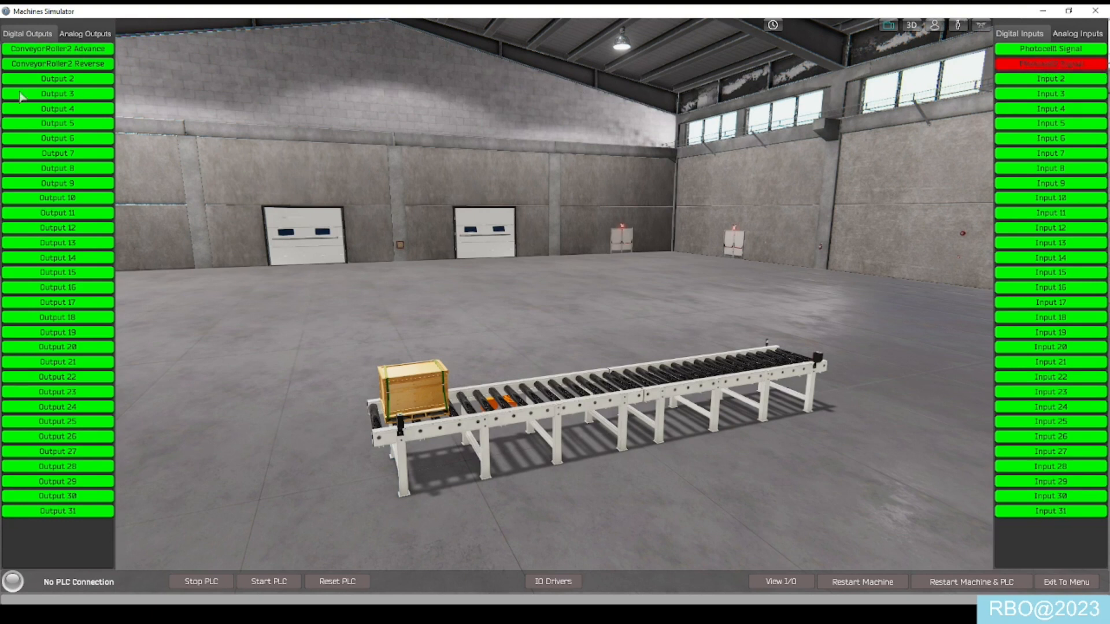
# - Run ConveyorRoller2 Advance until the box reaches Photocell1, and move it back a short way with ConveyorRoller2 Reverse
pyautogui.click(65, 51)
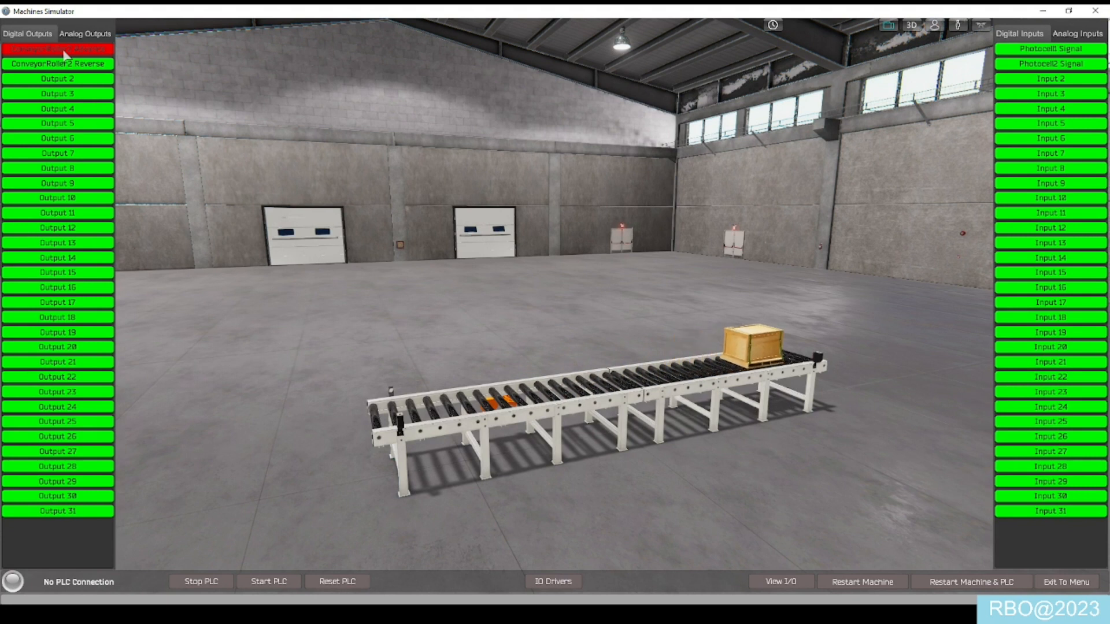
pyautogui.click(64, 52)
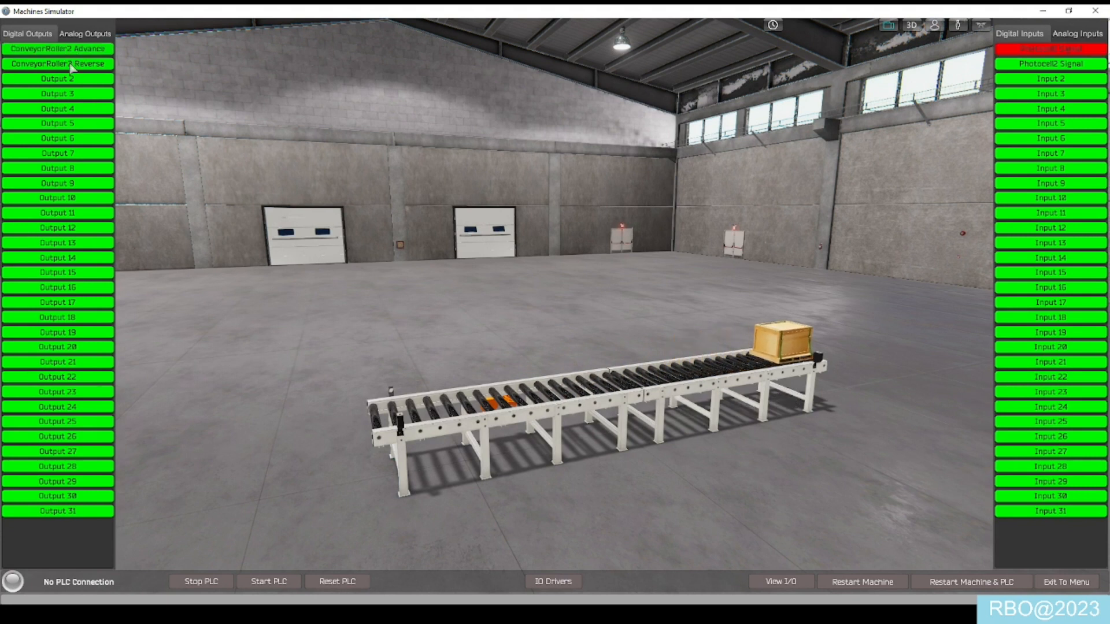
pyautogui.click(71, 65)
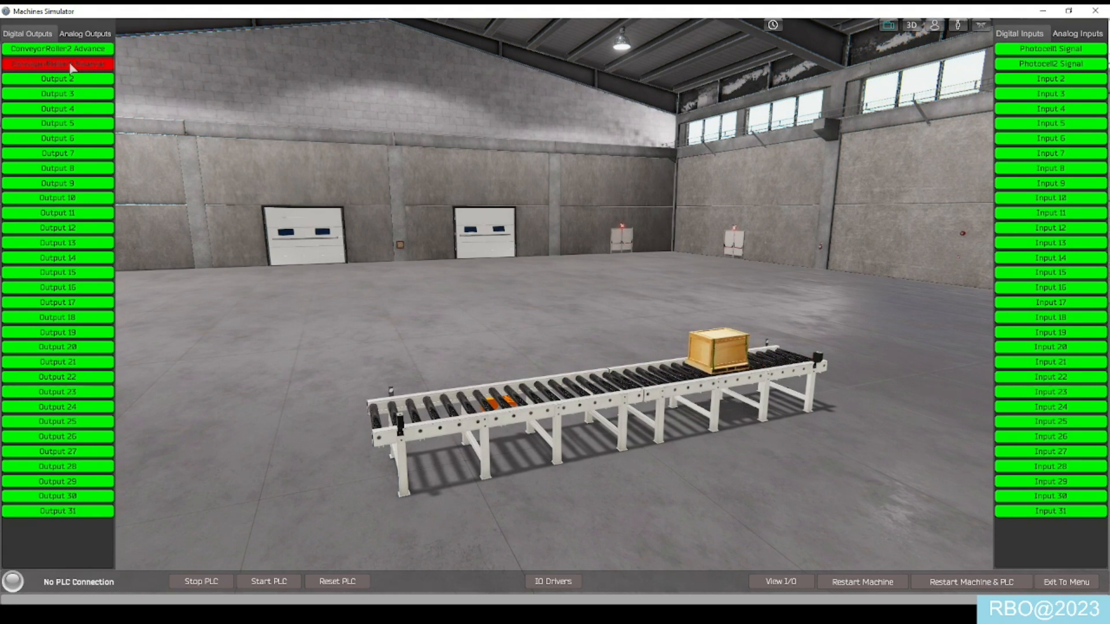
pyautogui.click(70, 66)
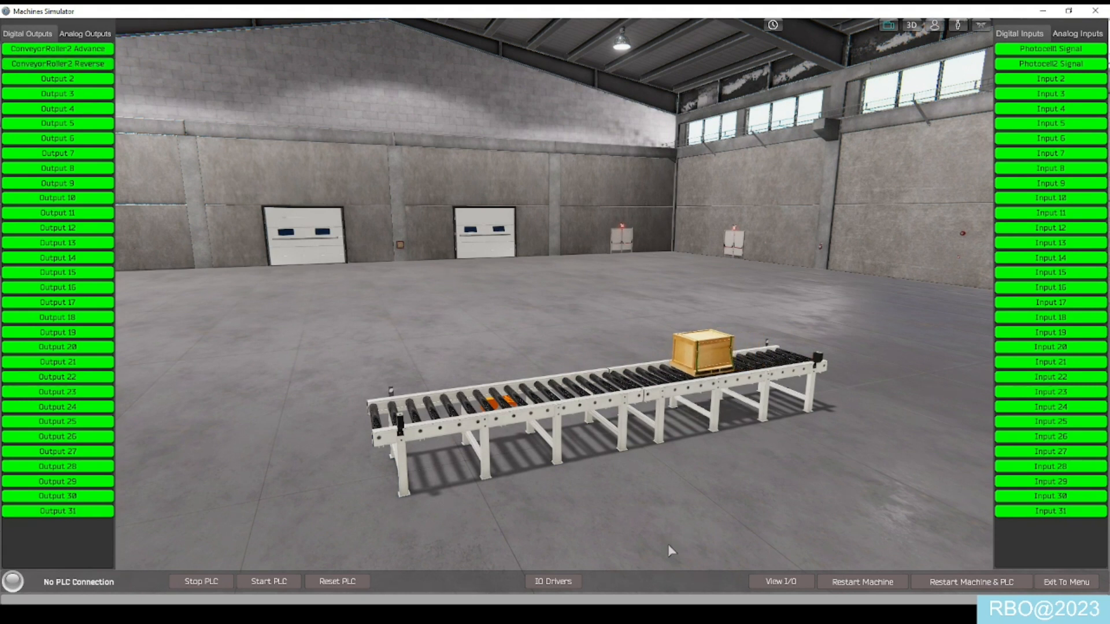
# - Check the analog and digital output lists and hide the I/O signals
pyautogui.click(796, 590)
pyautogui.click(773, 588)
pyautogui.click(81, 36)
pyautogui.click(31, 36)
pyautogui.click(764, 585)
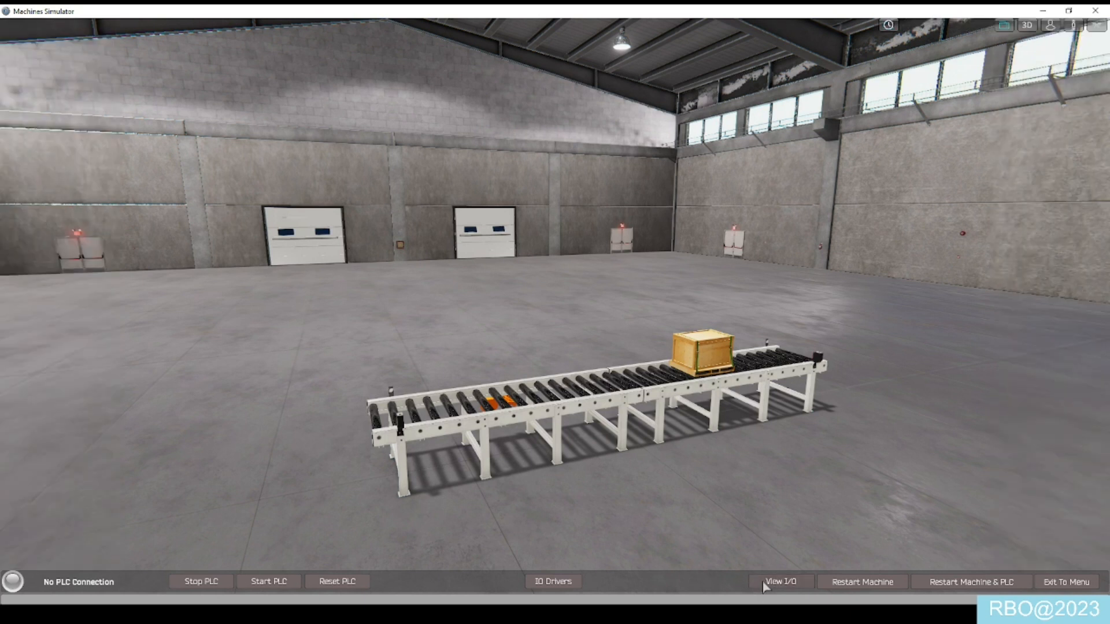
# - Open the Ethernet configuration of the Siemens_PLC driver in the IO driver setup
pyautogui.click(555, 583)
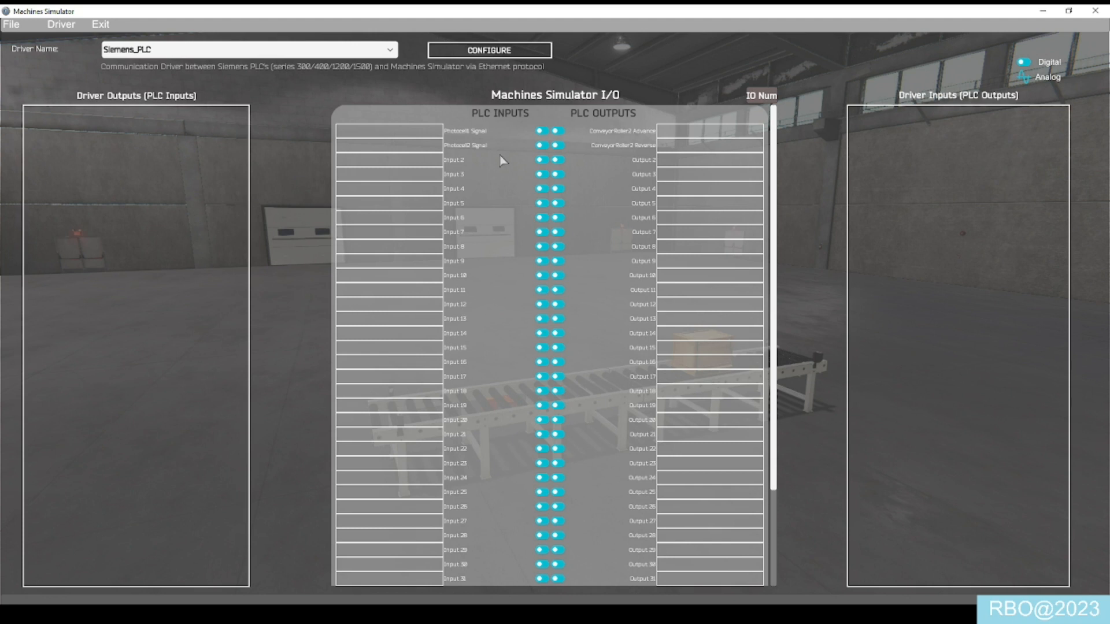
pyautogui.click(464, 49)
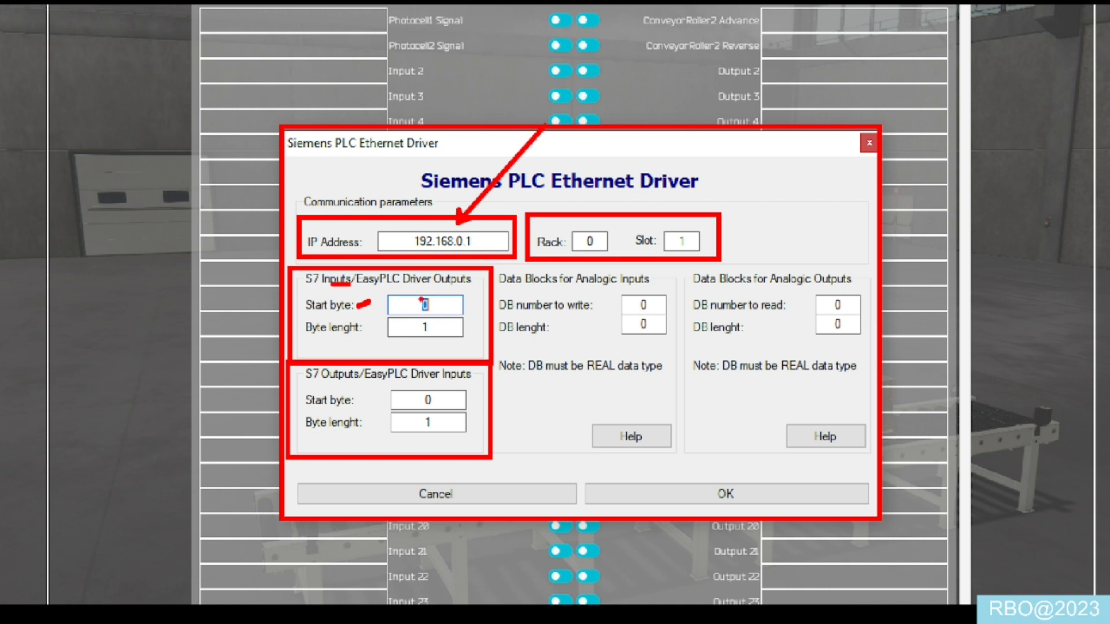
pyautogui.moveTo(366, 334); pyautogui.dragTo(366, 330)
pyautogui.moveTo(316, 336); pyautogui.dragTo(334, 335)
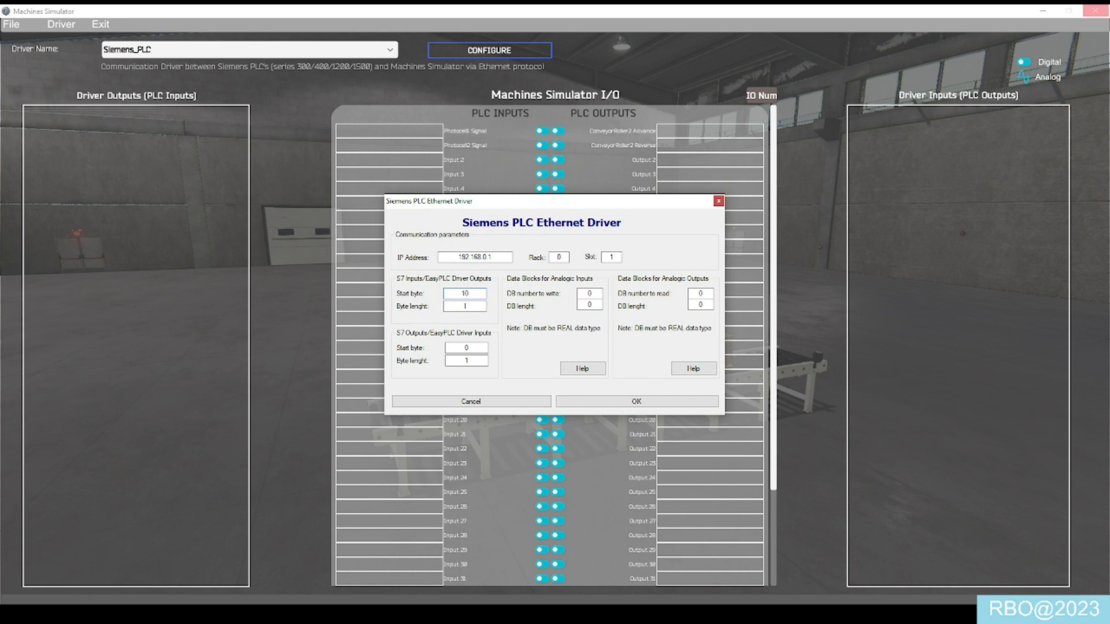
# - Try a start byte of 10 and byte length of 2 for the S7 inputs, and return them to 0 and 1
pyautogui.doubleClick(463, 306)
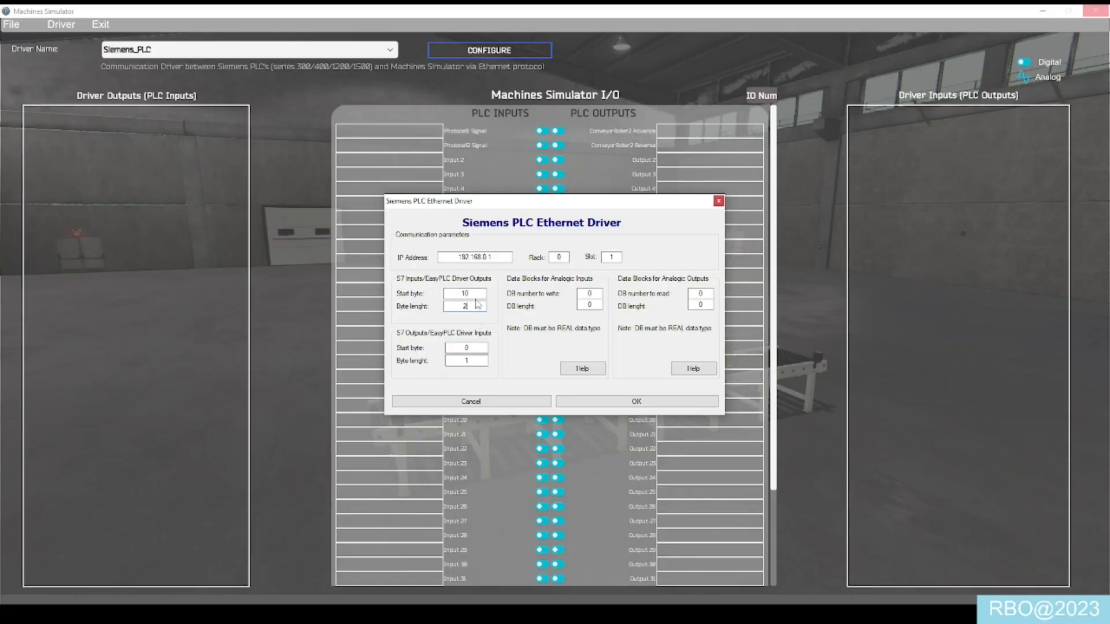
pyautogui.doubleClick(463, 285)
pyautogui.write('0')
pyautogui.doubleClick(464, 306)
pyautogui.write('1')
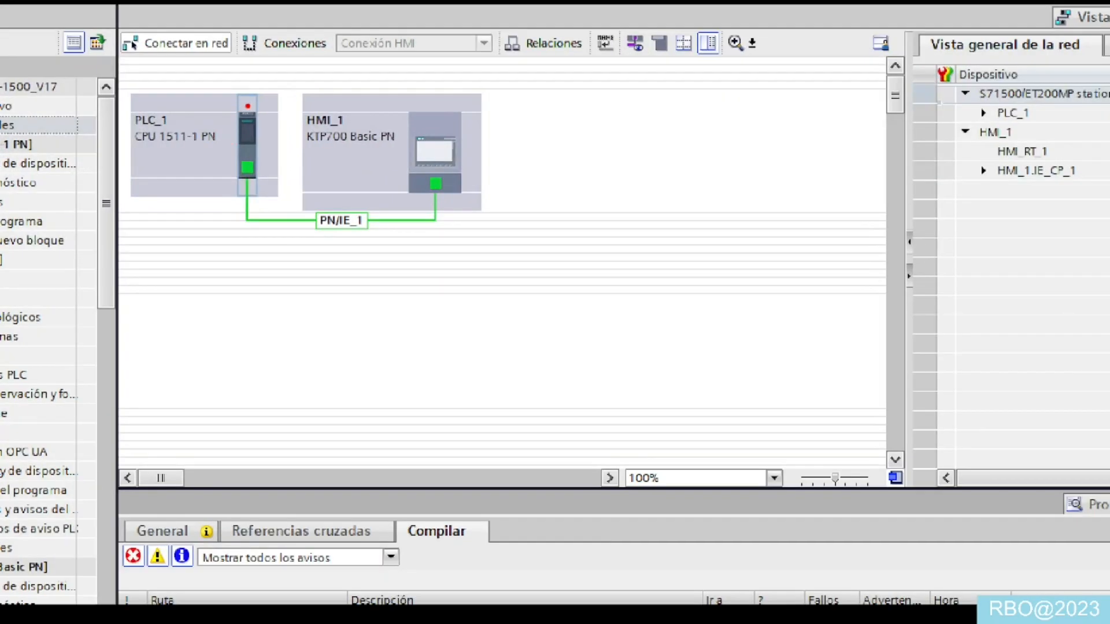
# - In TIA Portal, open the device view of PLC_1 from the network view and examine the CPU's rack and slot numbers
pyautogui.moveTo(258, 111)
pyautogui.mouseDown()
pyautogui.moveTo(290, 188)
pyautogui.moveTo(303, 177)
pyautogui.mouseUp()
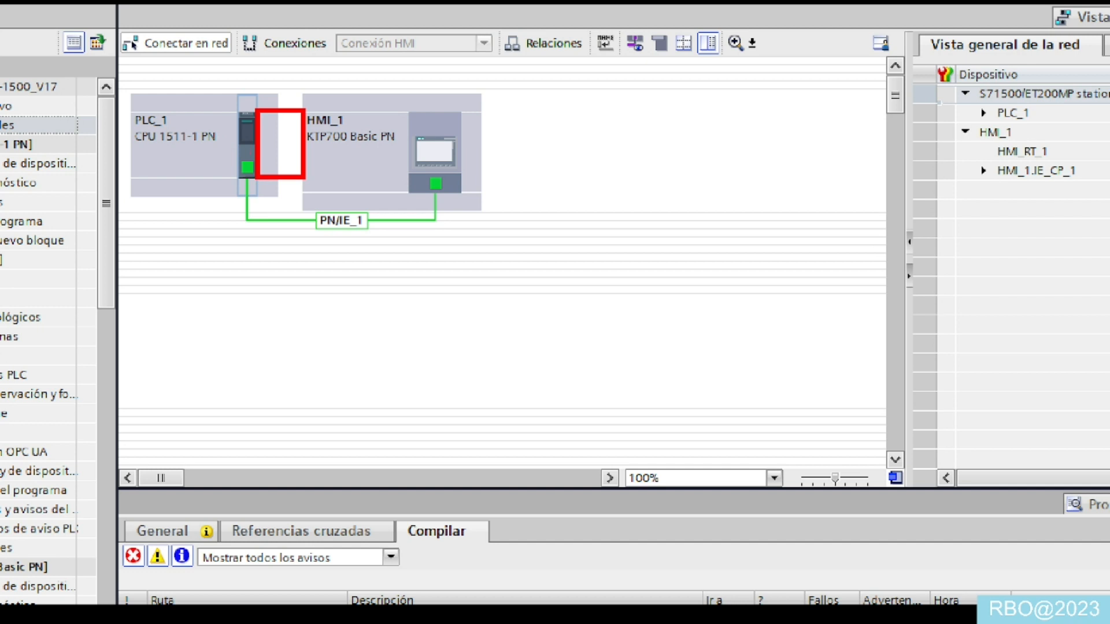
pyautogui.press('Escape')
pyautogui.click(249, 148)
pyautogui.doubleClick(243, 146)
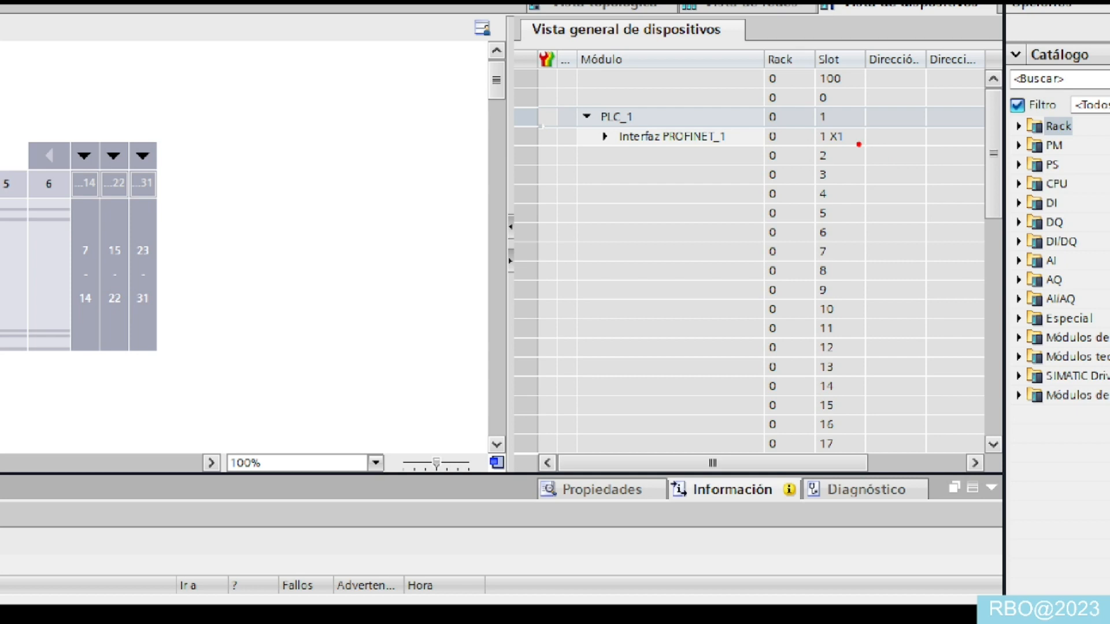
pyautogui.moveTo(859, 145)
pyautogui.mouseDown()
pyautogui.moveTo(975, 245)
pyautogui.moveTo(987, 270)
pyautogui.mouseUp()
pyautogui.press('Escape')
# - Return to the Siemens PLC Ethernet Driver settings, accept them, and switch back to Machines Simulator
pyautogui.click(502, 614)
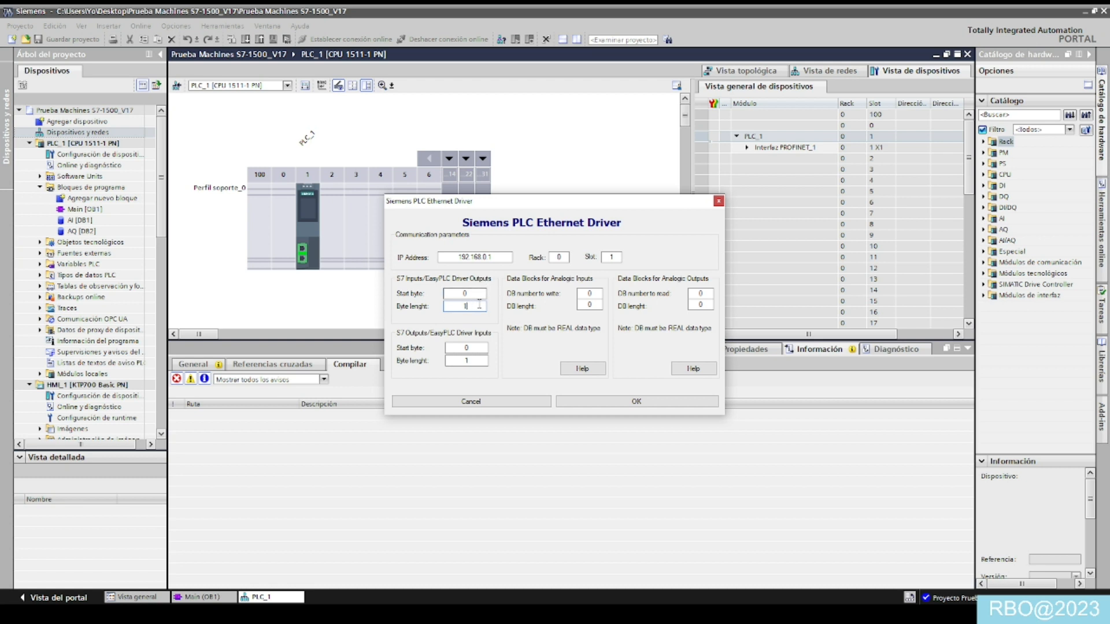
pyautogui.click(597, 407)
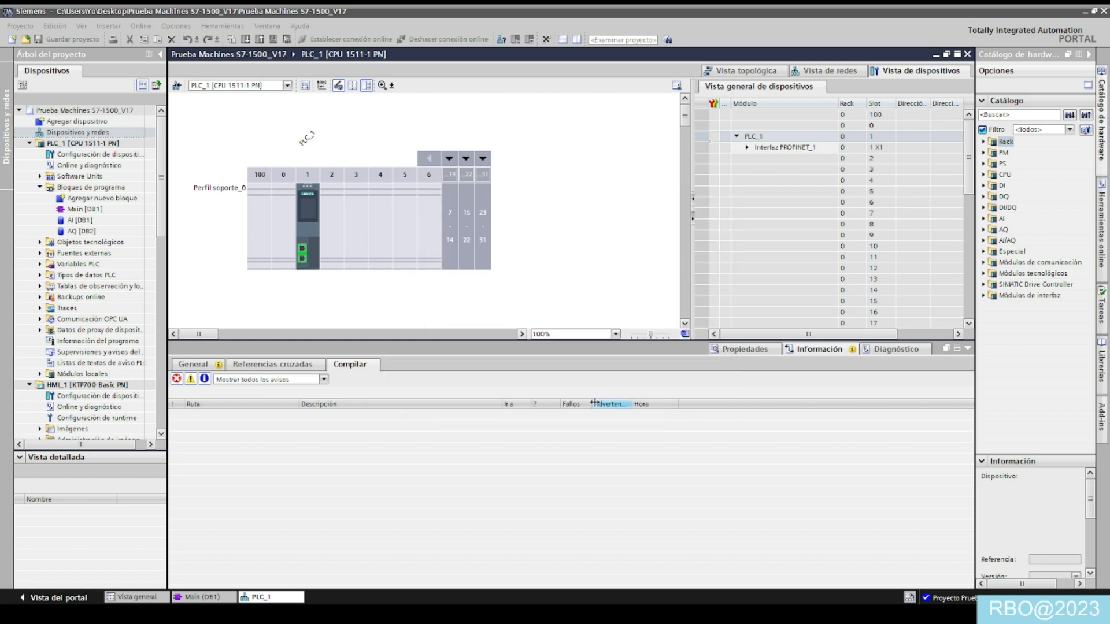
pyautogui.click(483, 614)
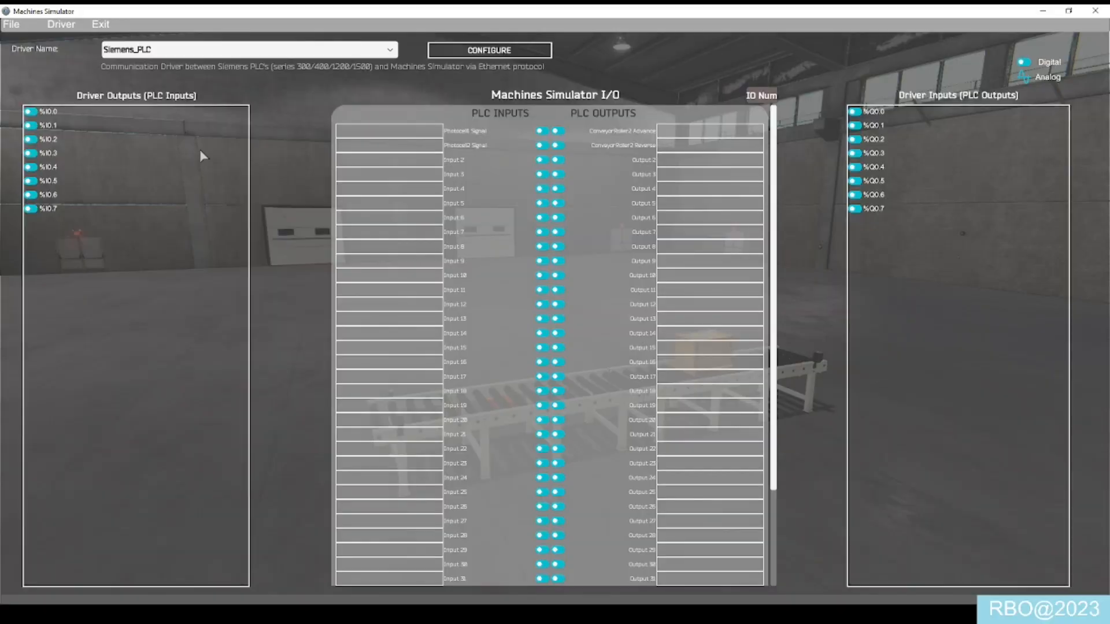
# - Map %I0.1 to Photocell1 Signal, %I0.0 to Photocell2 Signal, %Q0.0 to ConveyorRoller2 Advance, and %Q0.1 to ConveyorRoller2 Reverse
pyautogui.moveTo(70, 127); pyautogui.dragTo(389, 132)
pyautogui.moveTo(55, 119); pyautogui.dragTo(389, 148)
pyautogui.moveTo(878, 115); pyautogui.dragTo(710, 149)
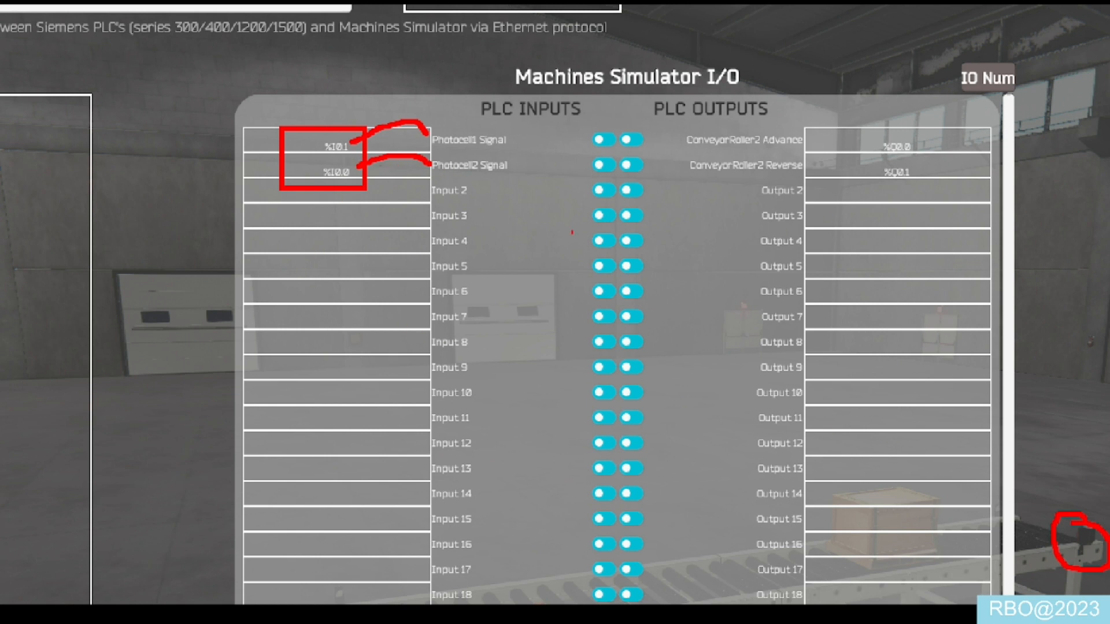
pyautogui.moveTo(871, 127); pyautogui.dragTo(934, 198)
pyautogui.moveTo(912, 147); pyautogui.dragTo(928, 140)
pyautogui.press('Escape')
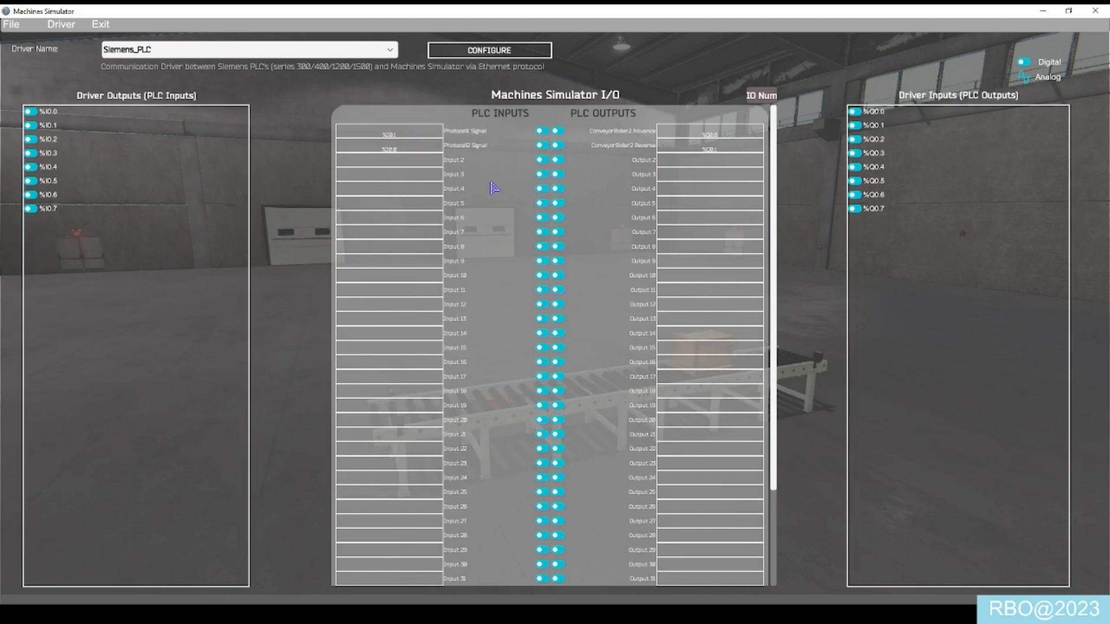
# - Launch S7-PLCSIM Advanced V4.0 and set its online access to PLCSIM Virtual Eth. Adapter with <Local> TCP/IP communication
pyautogui.click(103, 25)
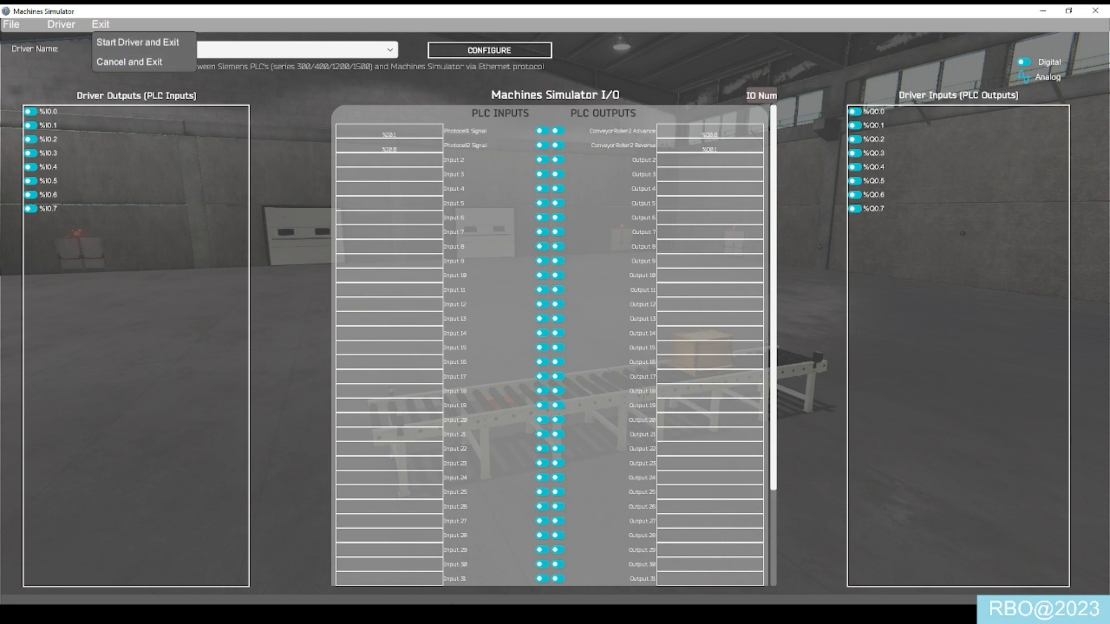
pyautogui.click(1046, 12)
pyautogui.click(1080, 11)
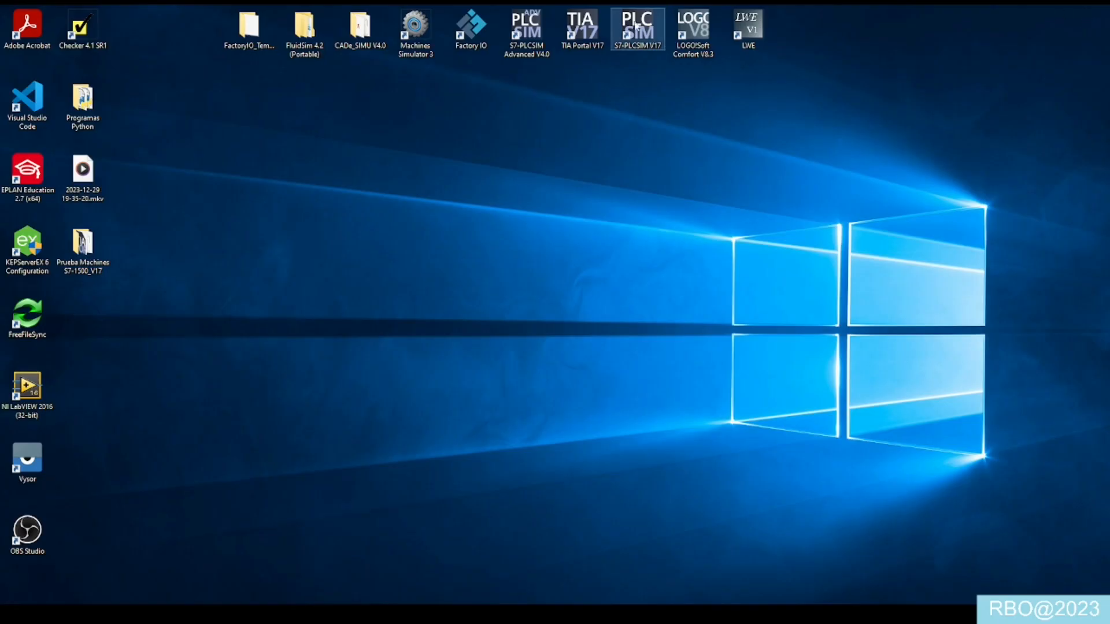
pyautogui.doubleClick(542, 32)
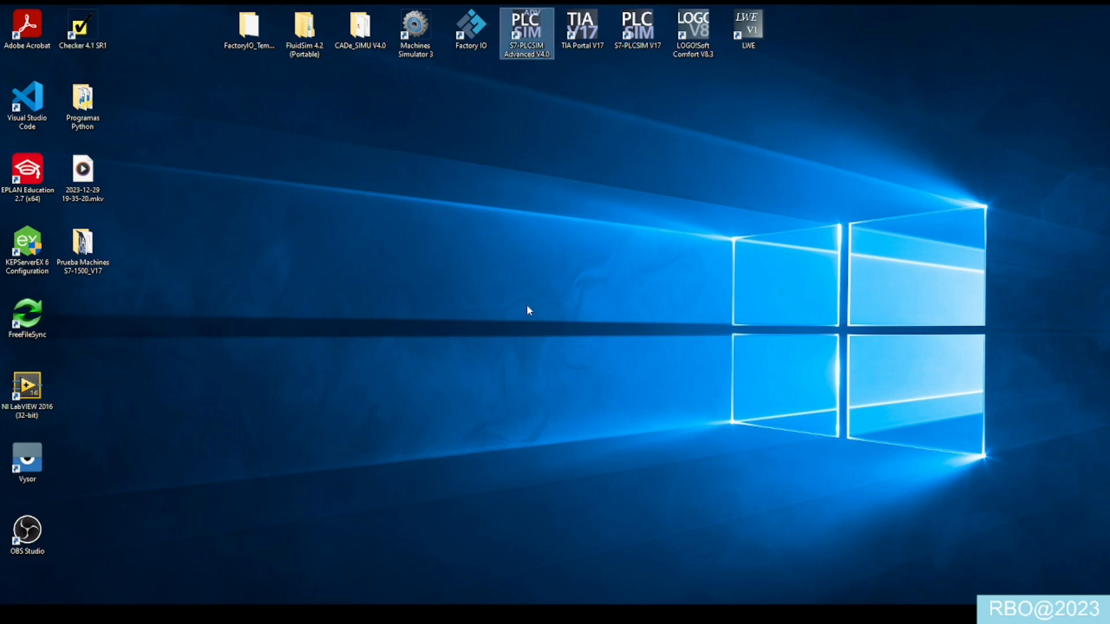
pyautogui.moveTo(224, 155); pyautogui.dragTo(89, 21)
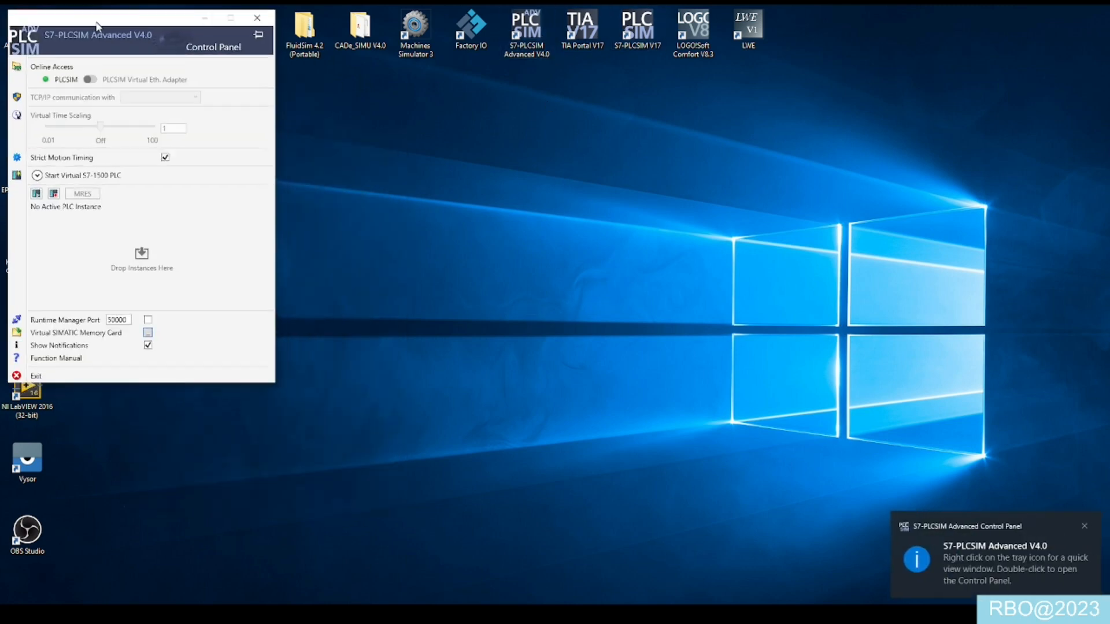
pyautogui.click(121, 75)
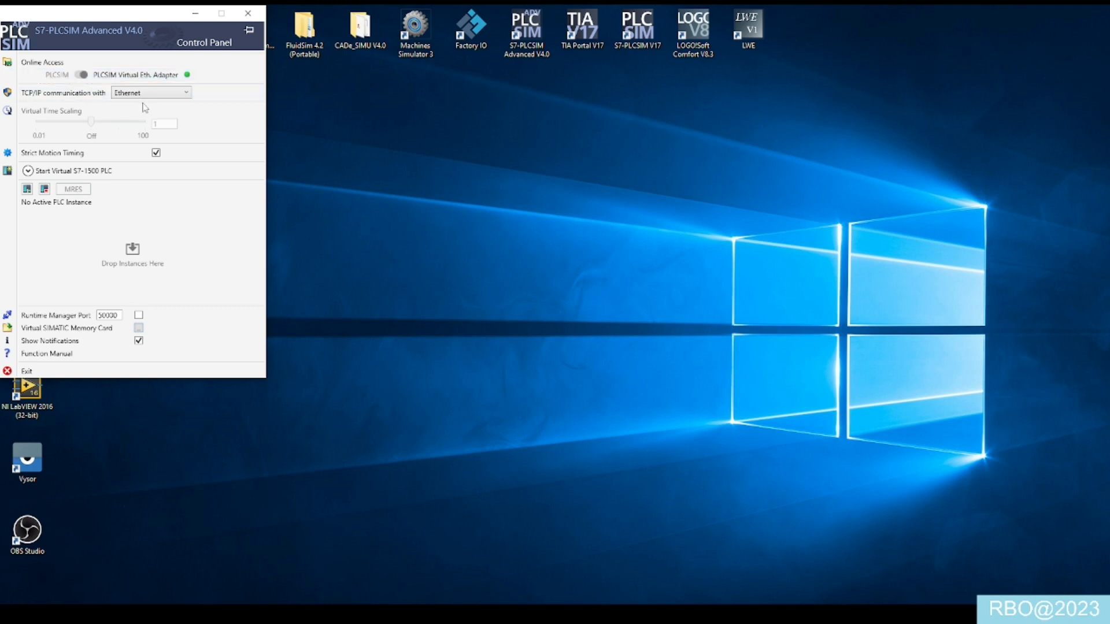
pyautogui.click(146, 95)
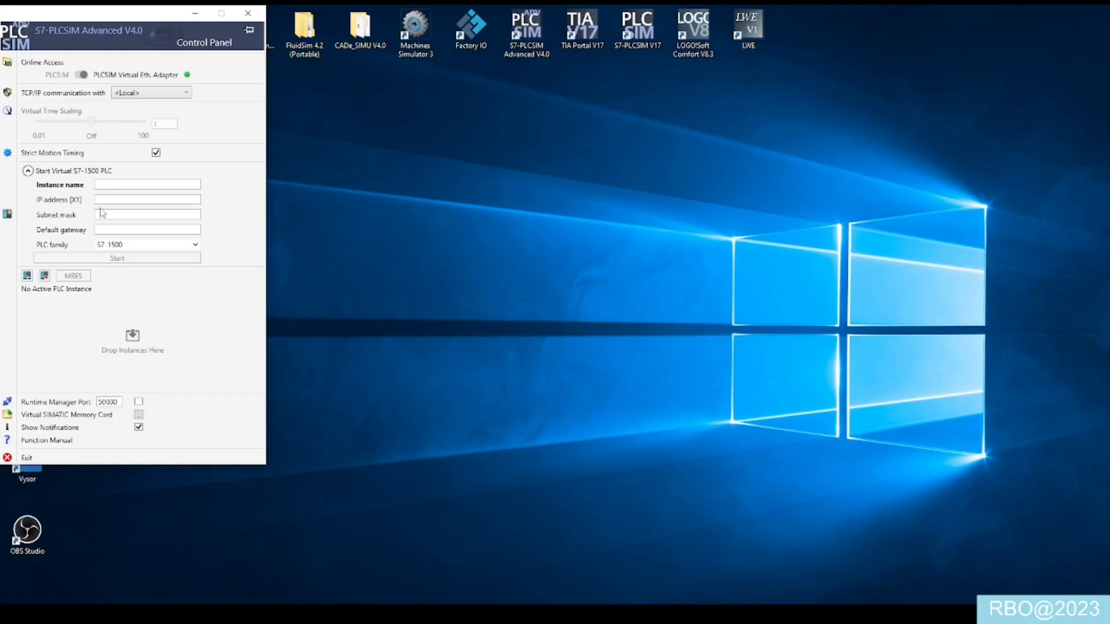
# - Start a virtual S7-1500 instance named PLC with IP address 192.168.0.1 and subnet mask 255.255.255.0
pyautogui.write('PLC')
pyautogui.click(131, 201)
pyautogui.write('192.168.0.1')
pyautogui.click(179, 214)
pyautogui.write('255.2')
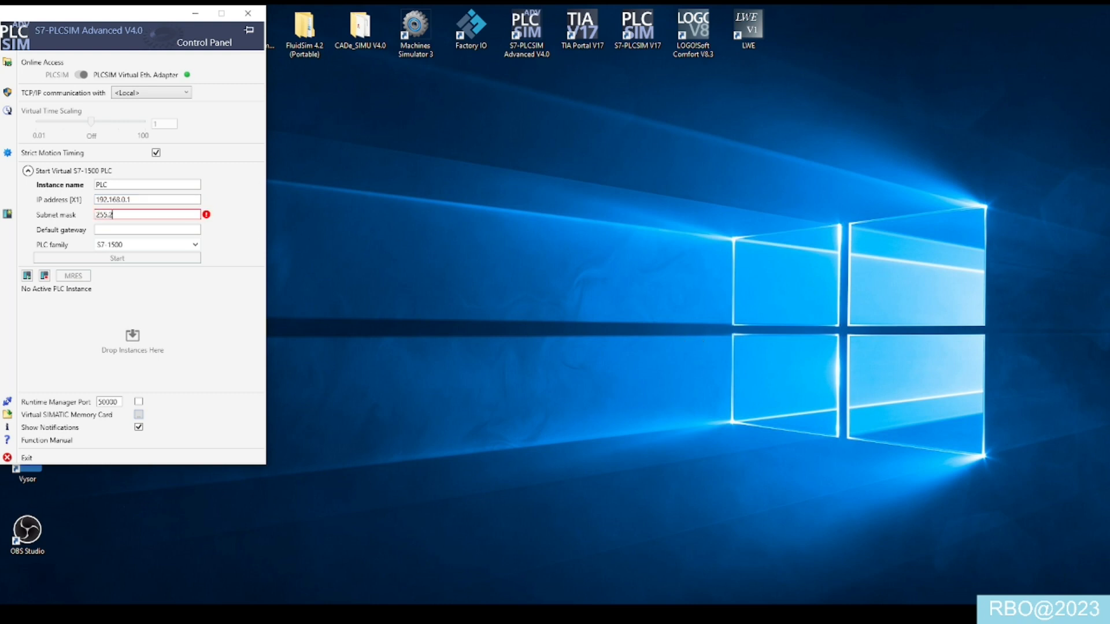
pyautogui.write('55.255.0')
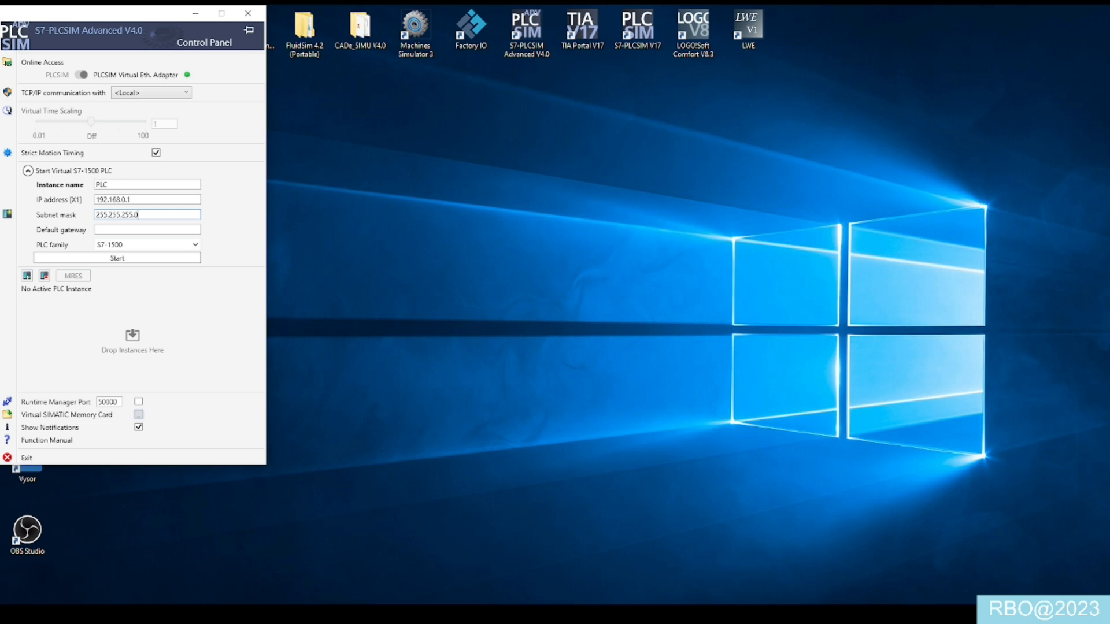
pyautogui.click(156, 263)
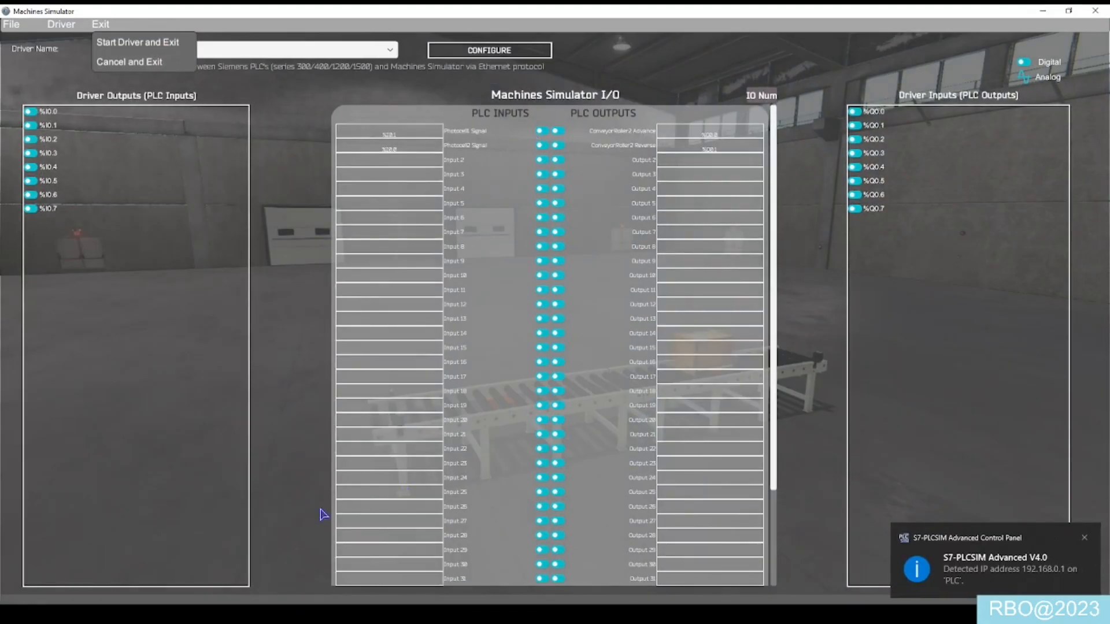
# - In TIA Portal, check the block-compilation simulation option in the protection properties of project Prueba Machines S7-1500_V17 and accept the dialog
pyautogui.click(775, 614)
pyautogui.click(359, 613)
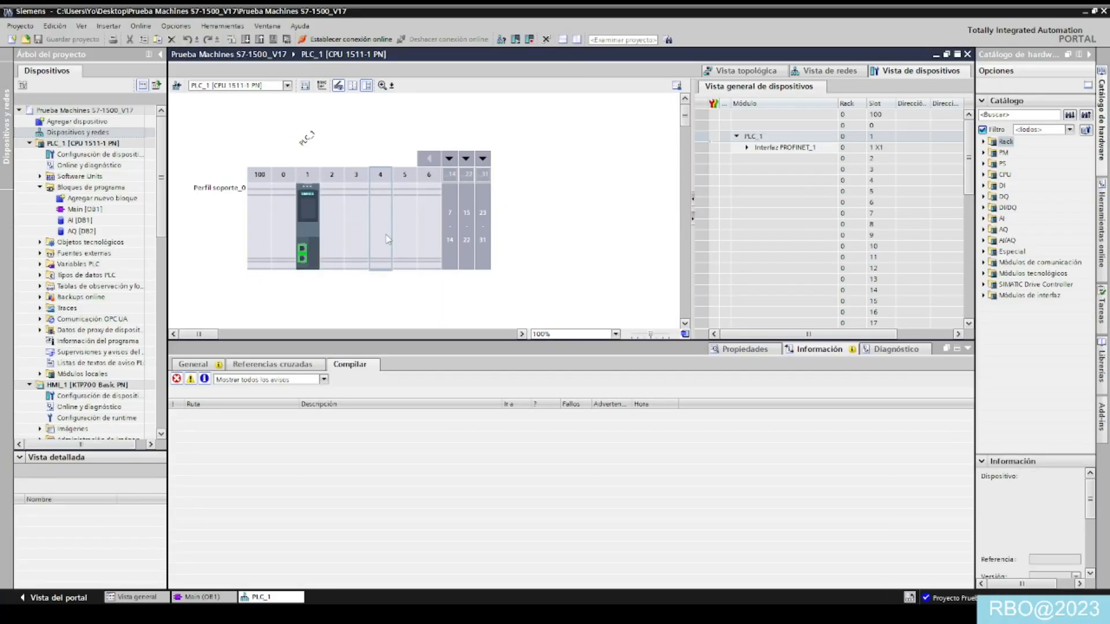
pyautogui.click(73, 111)
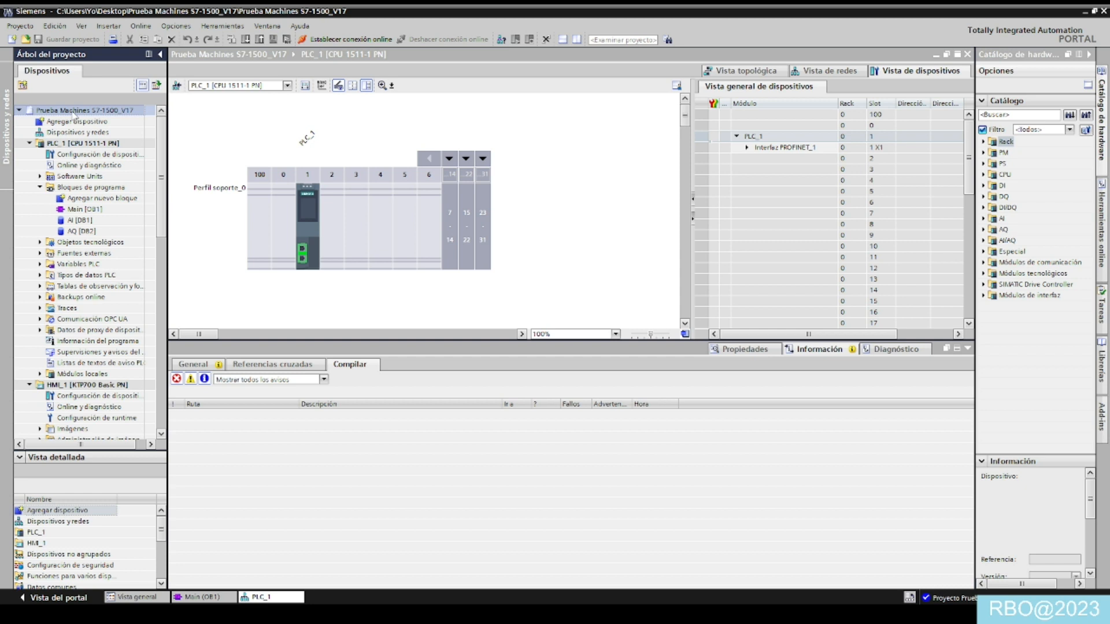
pyautogui.rightClick(74, 114)
pyautogui.click(115, 275)
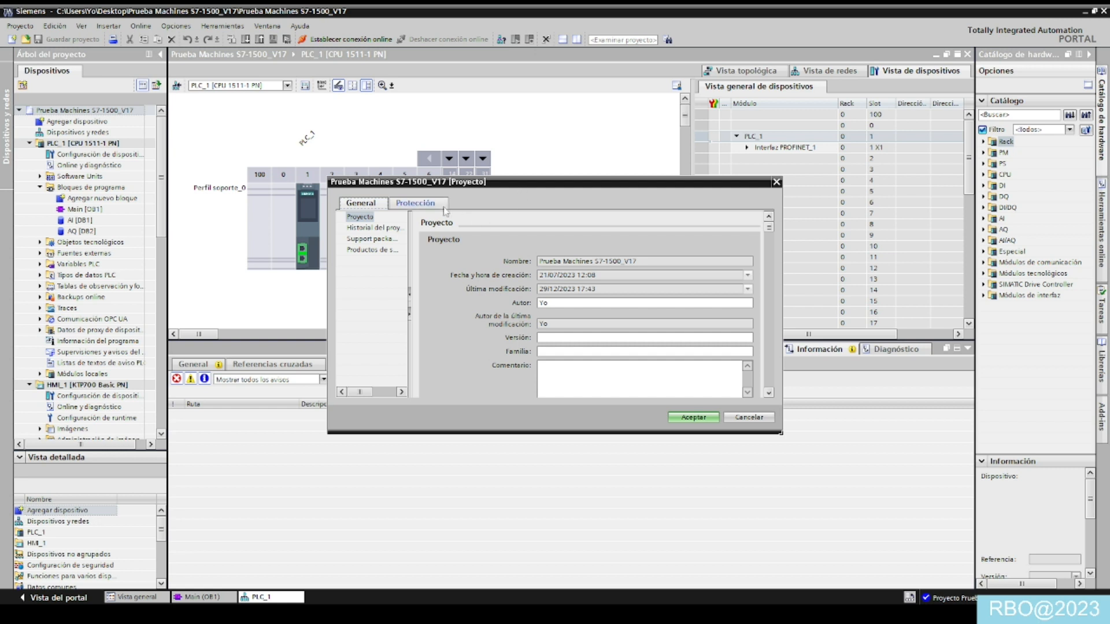
pyautogui.click(443, 208)
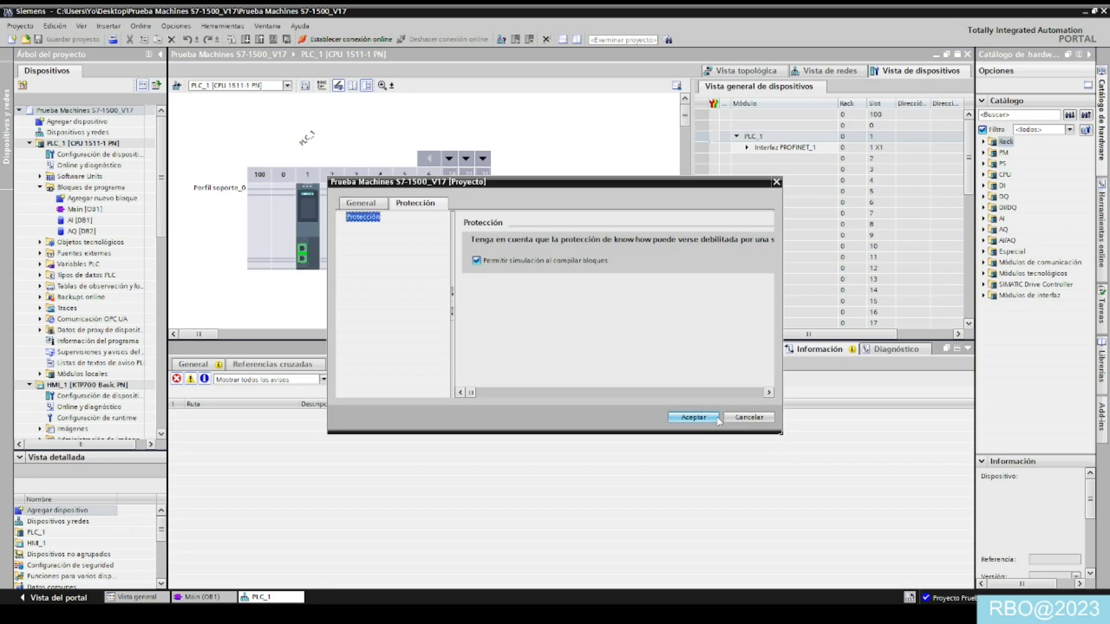
pyautogui.click(693, 417)
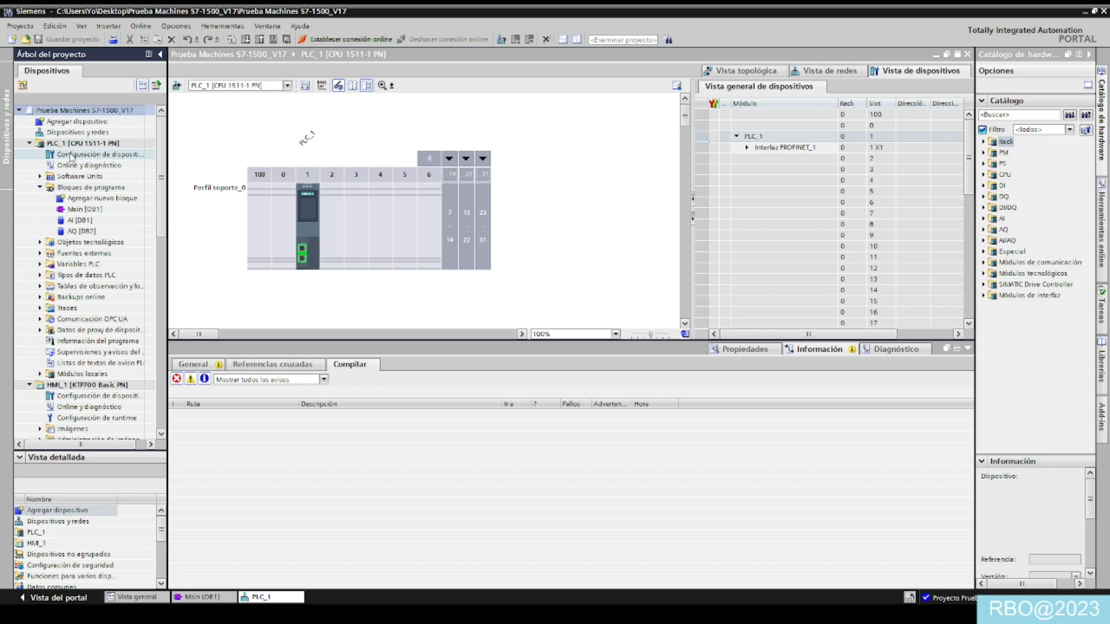
# - Open the CPU's device configuration and examine its access level and PUT/GET communication permission under Protección & Seguridad
pyautogui.click(71, 155)
pyautogui.click(308, 234)
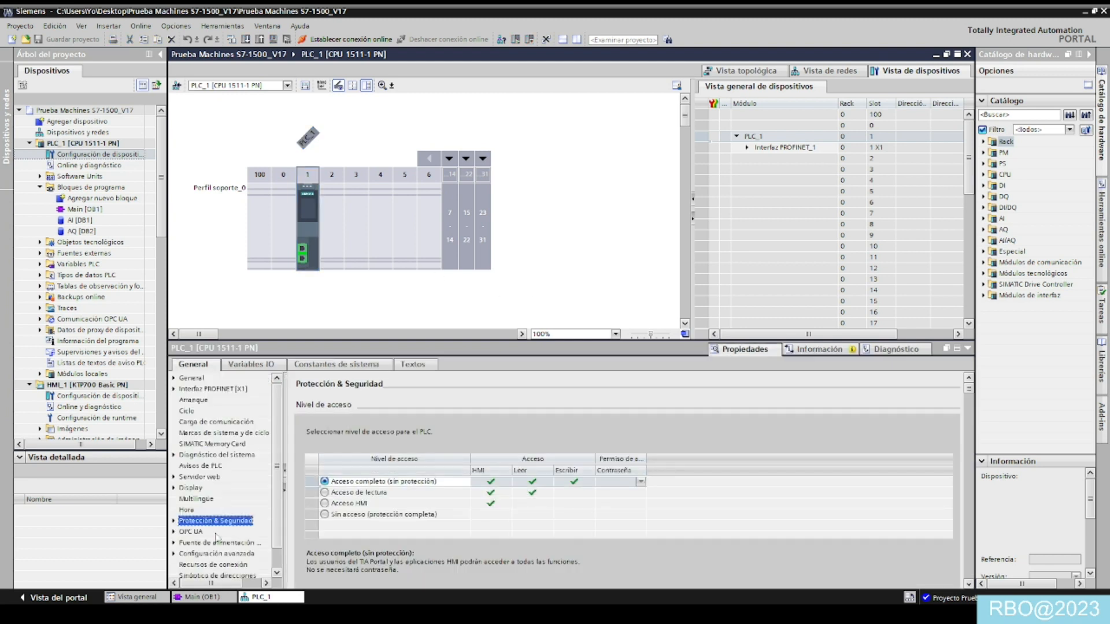
pyautogui.scroll(-5, 974, 391)
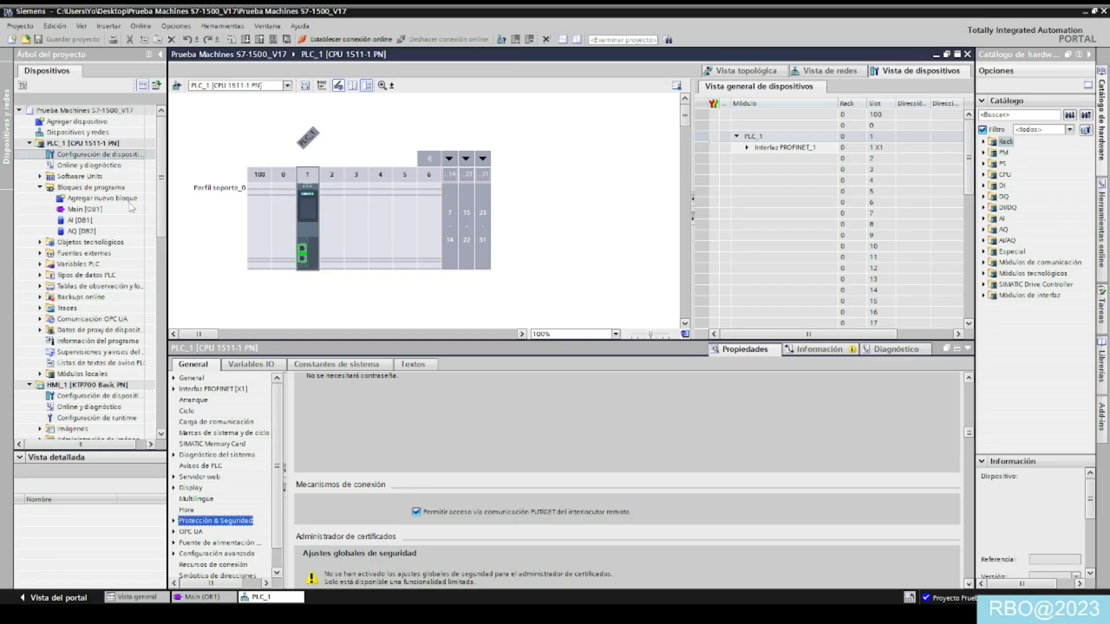
# - Compile PLC_1 and start its download to the device
pyautogui.click(98, 144)
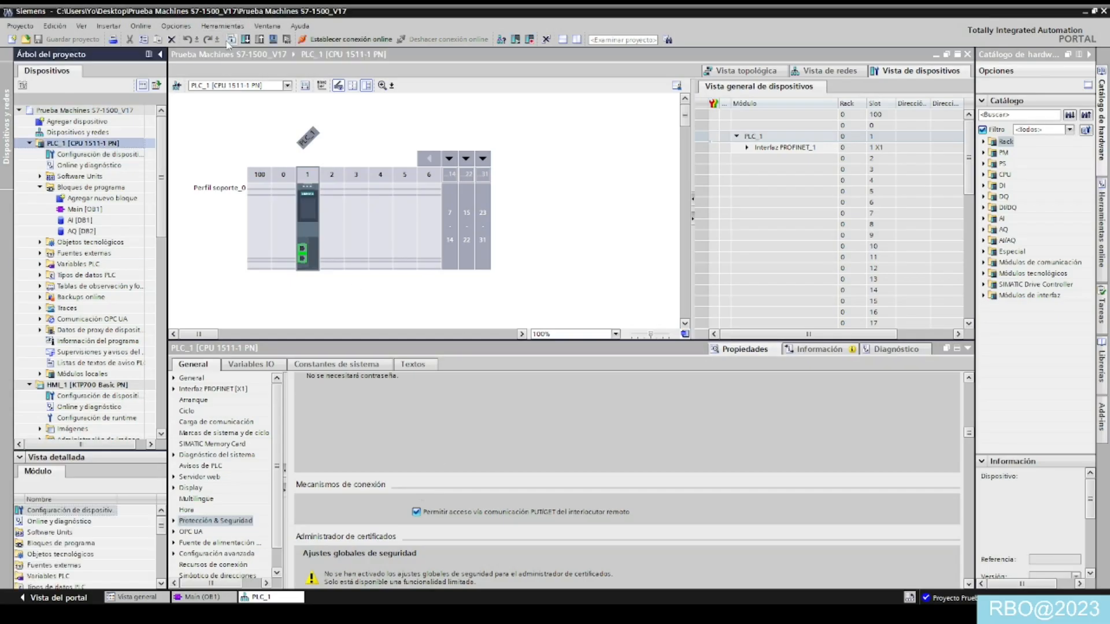
pyautogui.click(230, 41)
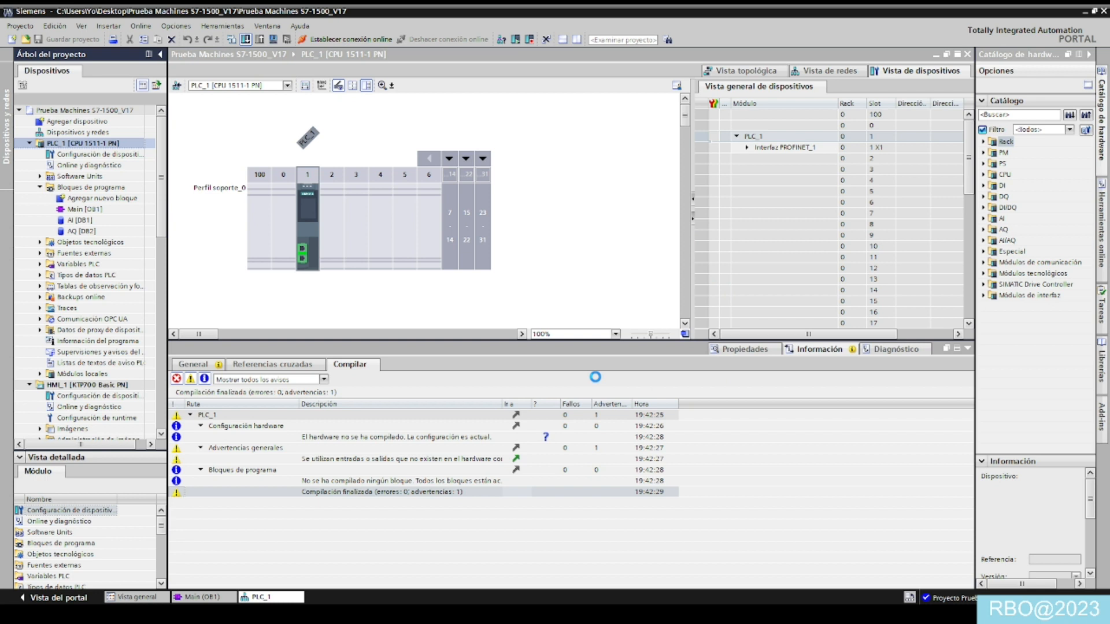
pyautogui.click(444, 613)
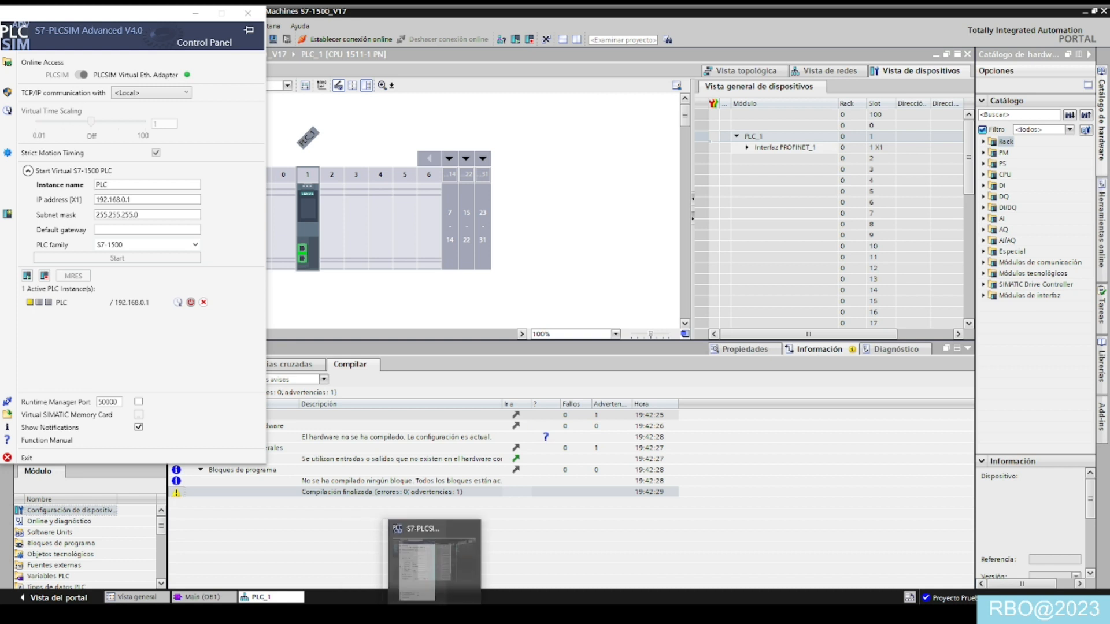
pyautogui.click(464, 614)
pyautogui.click(464, 563)
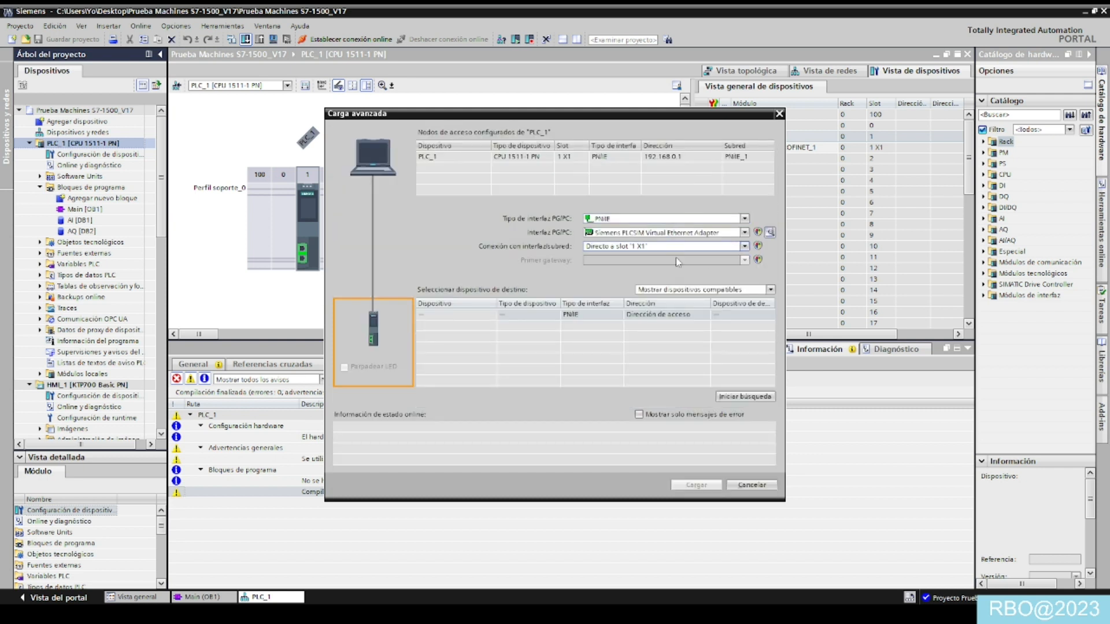
# - Search for compatible devices through the Siemens PLCSIM Virtual Ethernet Adapter and load PLC_1 into the simulated CPU at 192.168.0.1
pyautogui.click(731, 396)
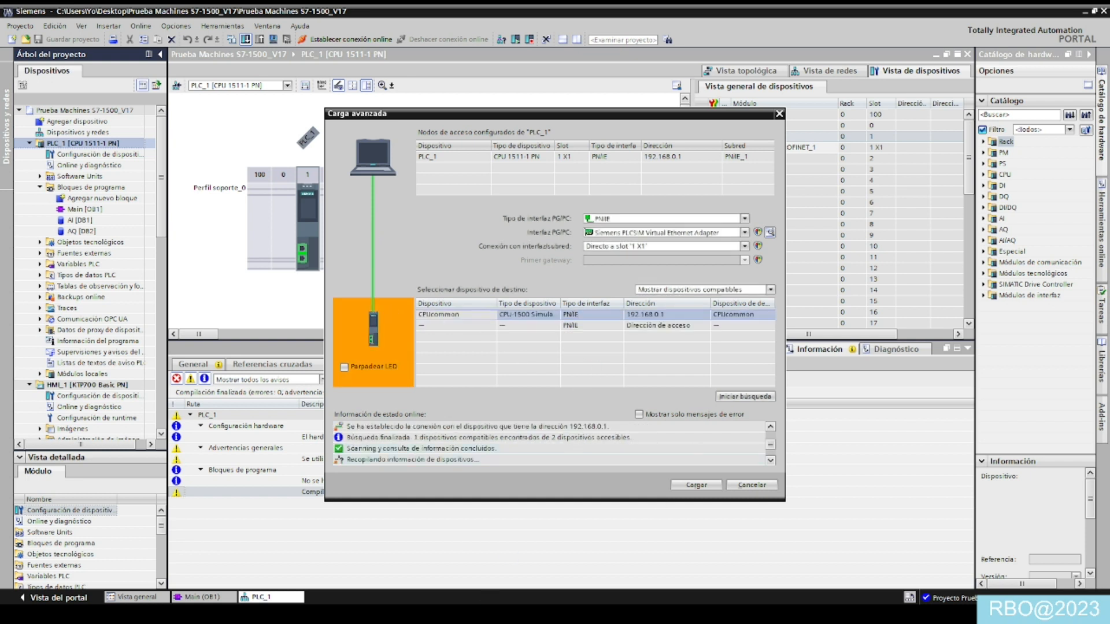
pyautogui.hotkey('alt', 'Tab')
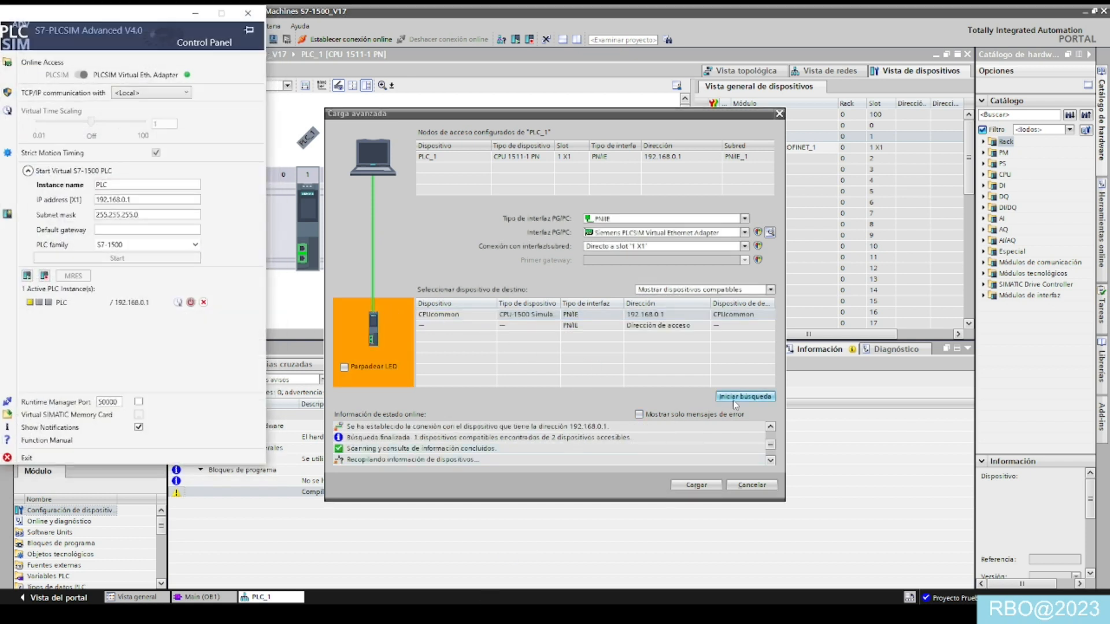
pyautogui.click(702, 487)
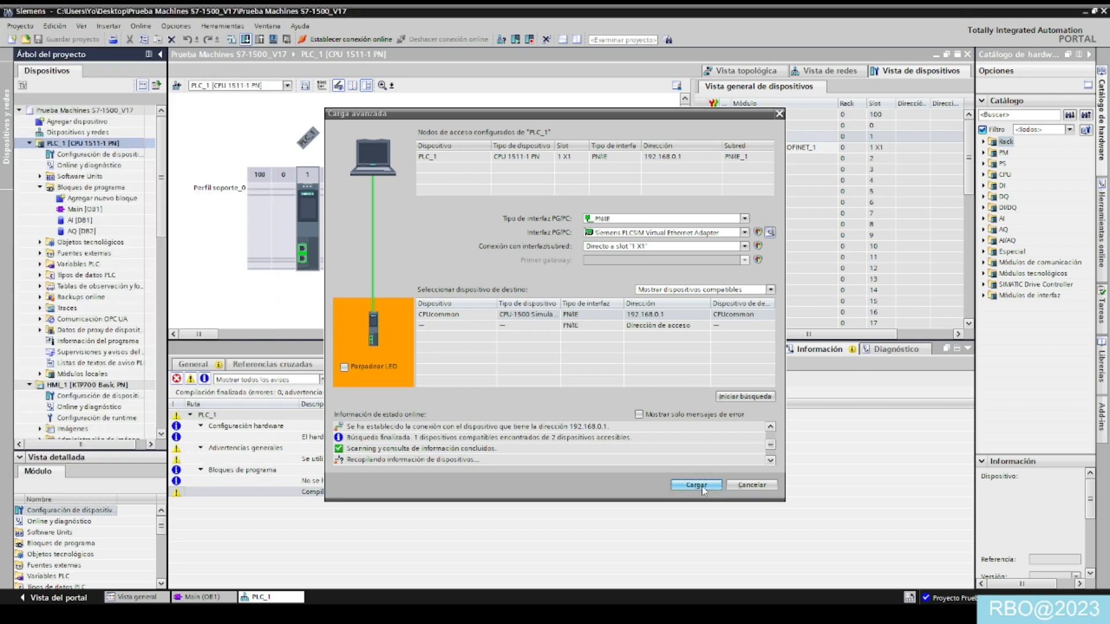
pyautogui.click(550, 361)
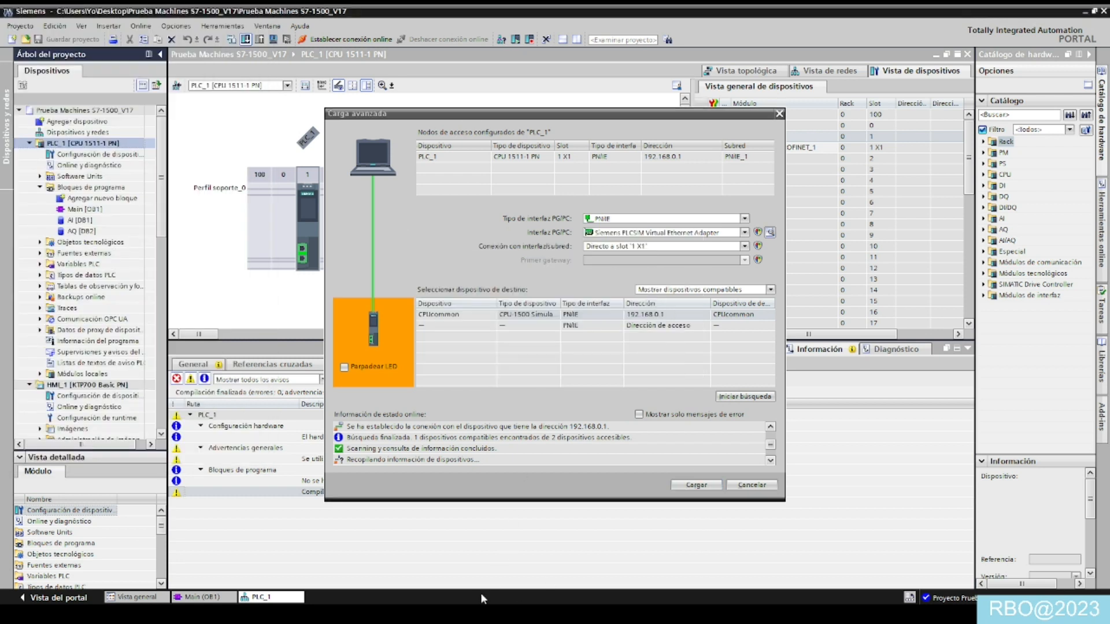
pyautogui.hotkey('alt', 'Tab')
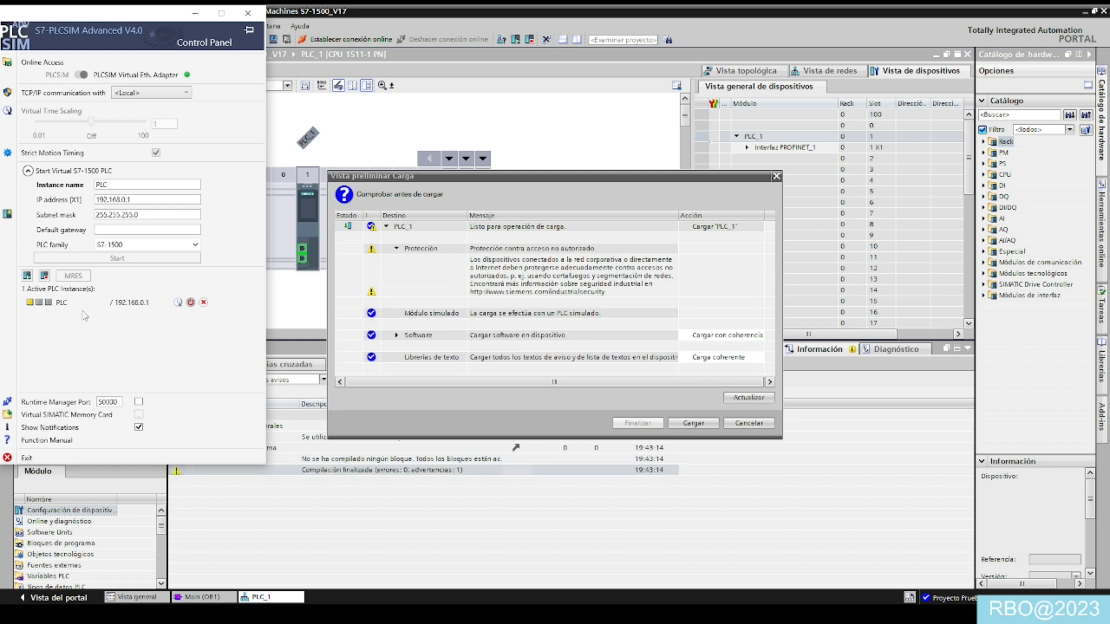
pyautogui.click(697, 421)
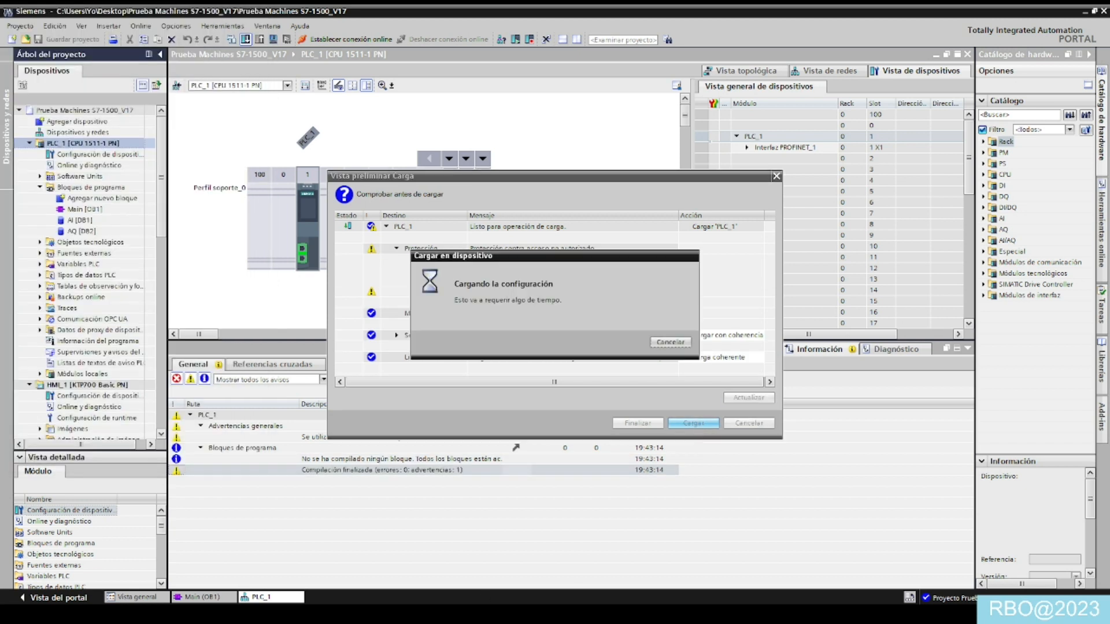
pyautogui.click(578, 614)
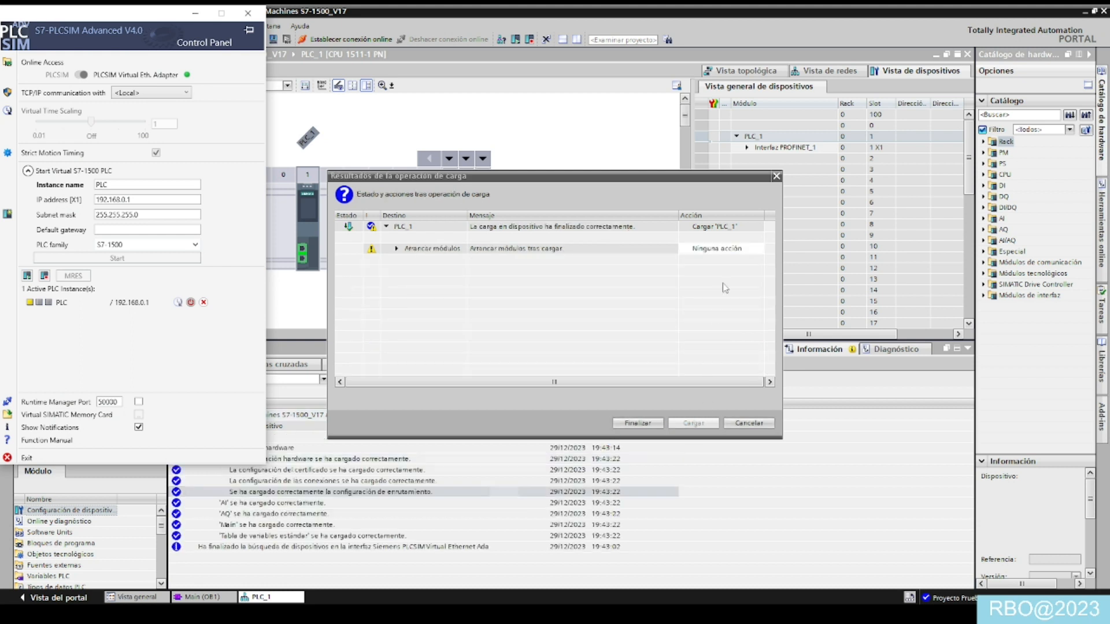
# - Set the PLC_1 modules to start after loading and finish the download
pyautogui.click(742, 251)
pyautogui.click(760, 250)
pyautogui.click(740, 267)
pyautogui.click(636, 422)
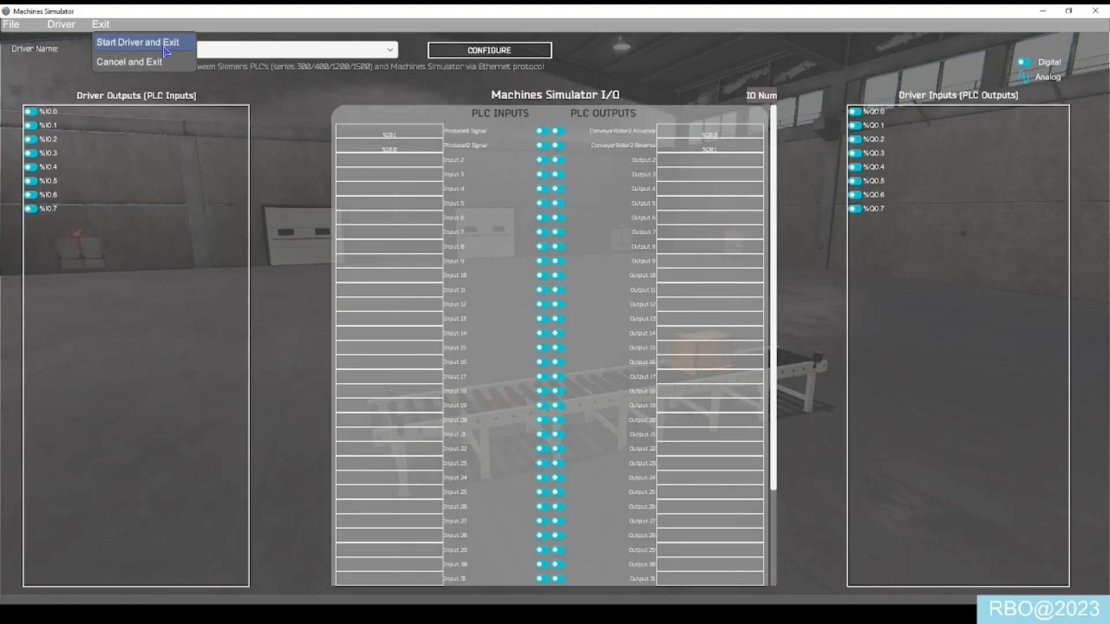
# - In Machines Simulator, start the Siemens_PLC driver, exit the I/O mapping, and snap the simulator window to the right half of the screen
pyautogui.click(163, 50)
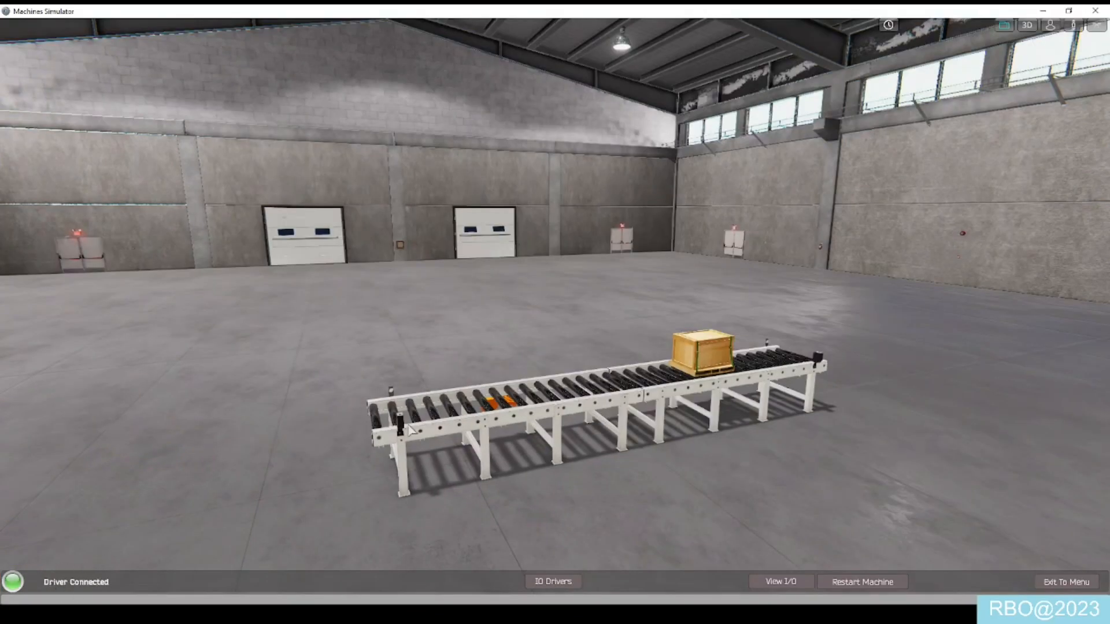
pyautogui.press('super+Right')
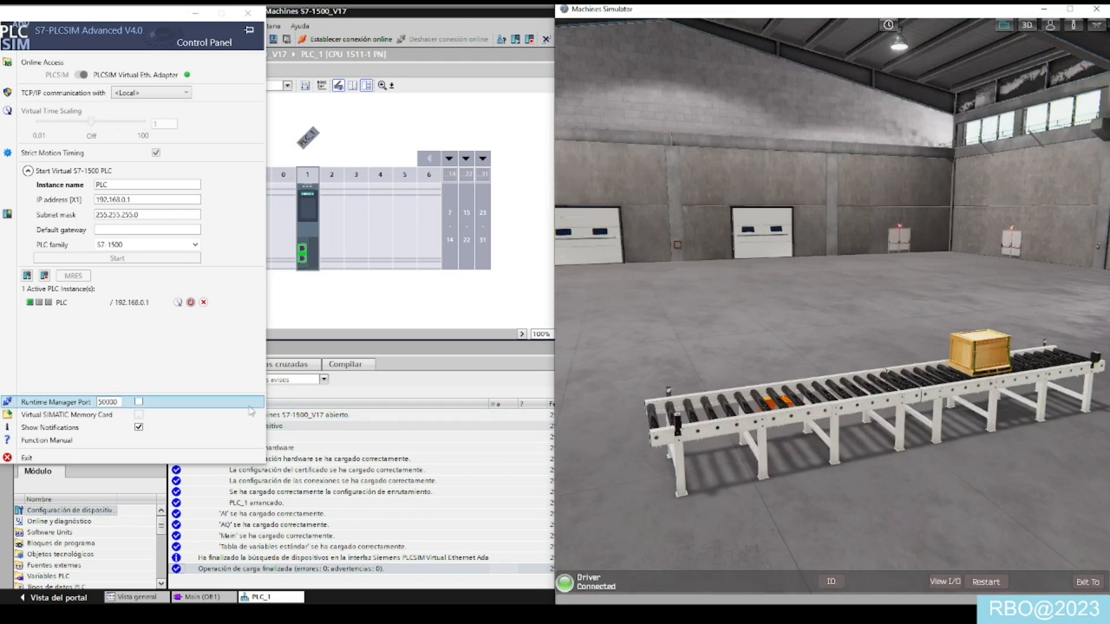
# - Return to TIA Portal and start the simulation of HMI_1
pyautogui.click(379, 308)
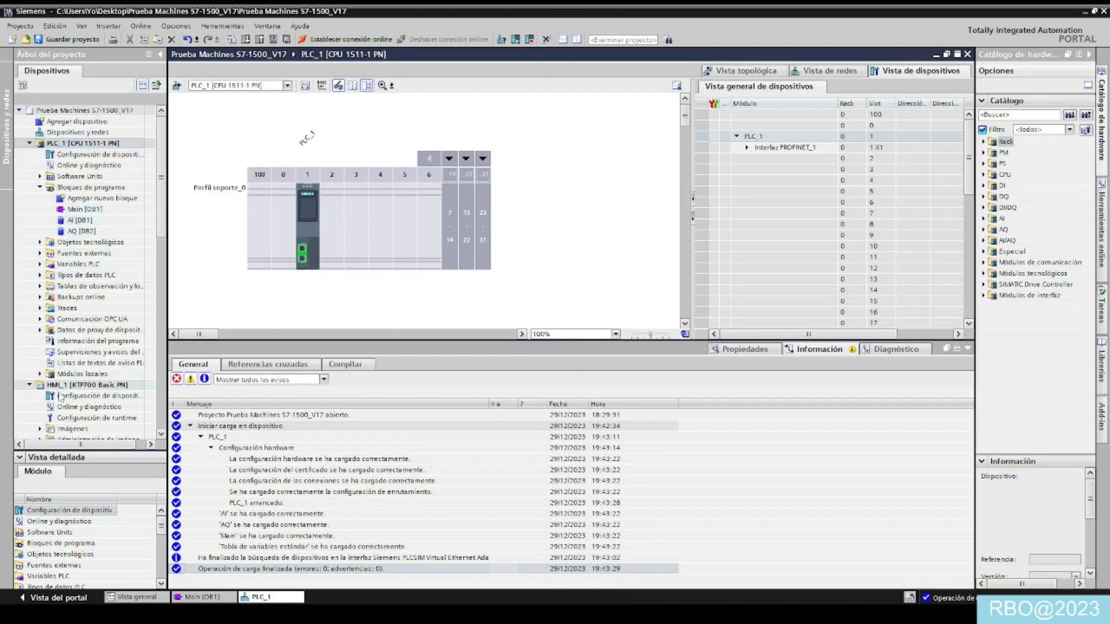
pyautogui.click(87, 384)
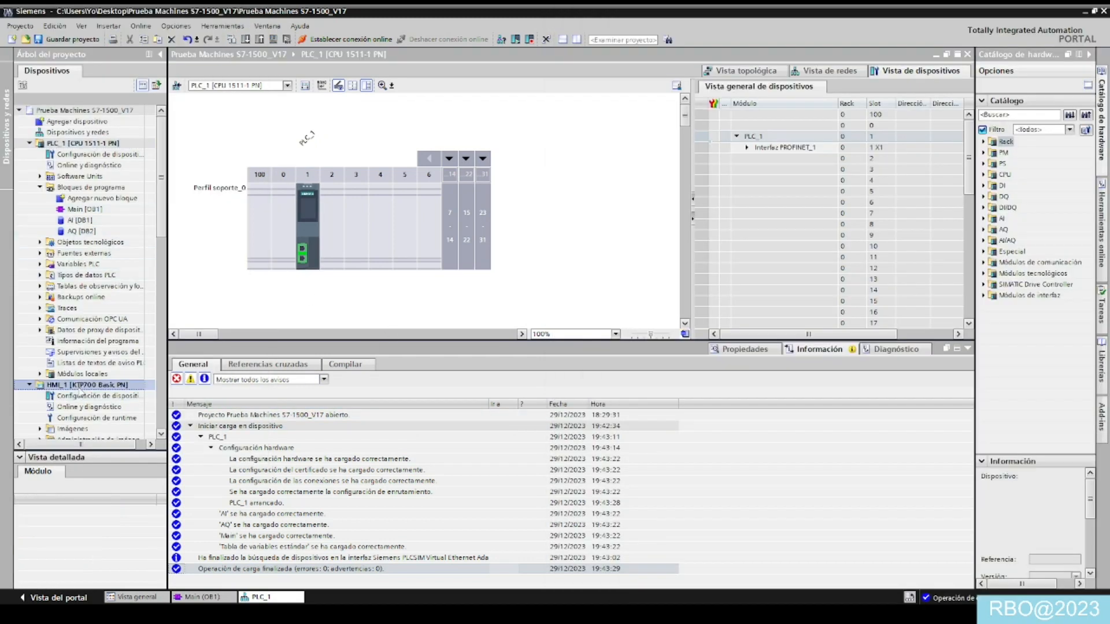
pyautogui.click(271, 40)
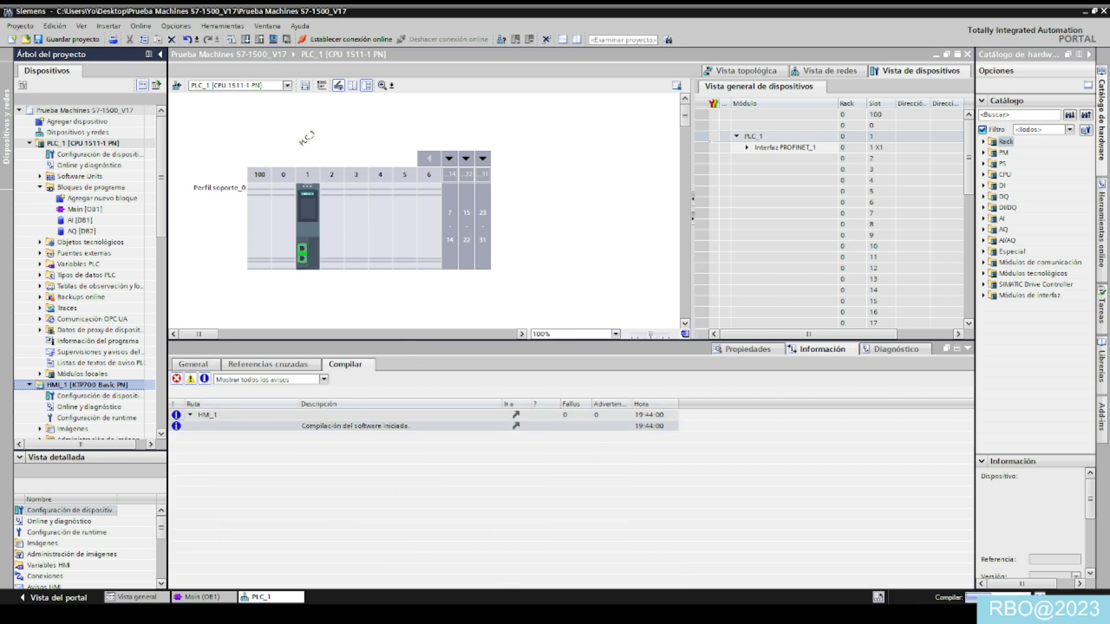
# - Bring Machines Simulator and the PLCSIM Advanced control panel back into view and shift the camera sideways along the conveyor
pyautogui.hotkey('alt', 'Tab')
pyautogui.hotkey('alt', 'Tab')
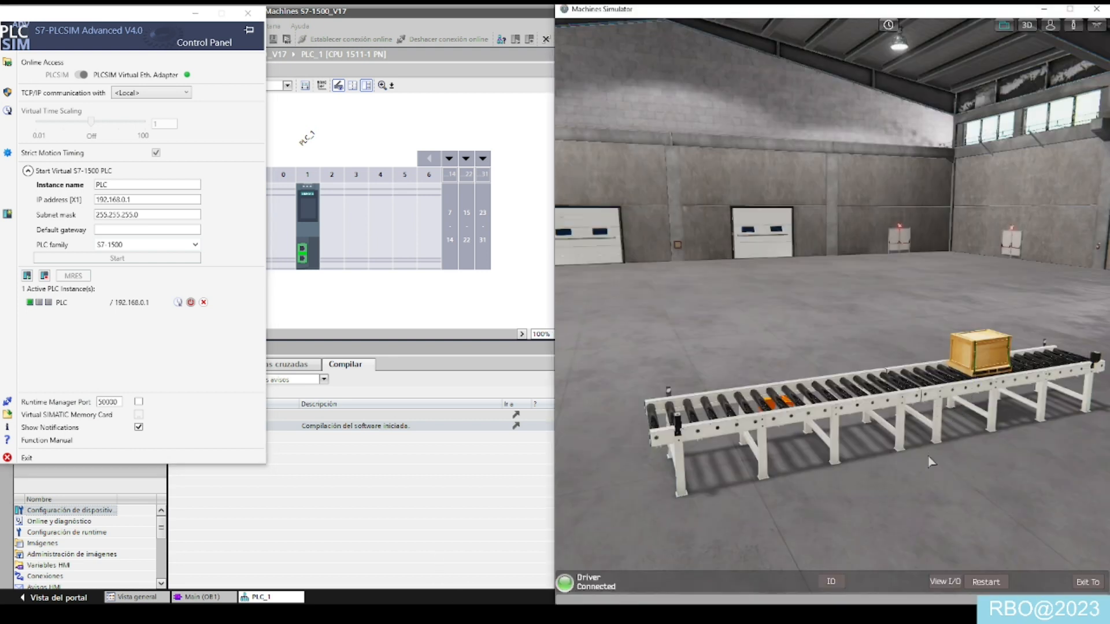
pyautogui.press('d')
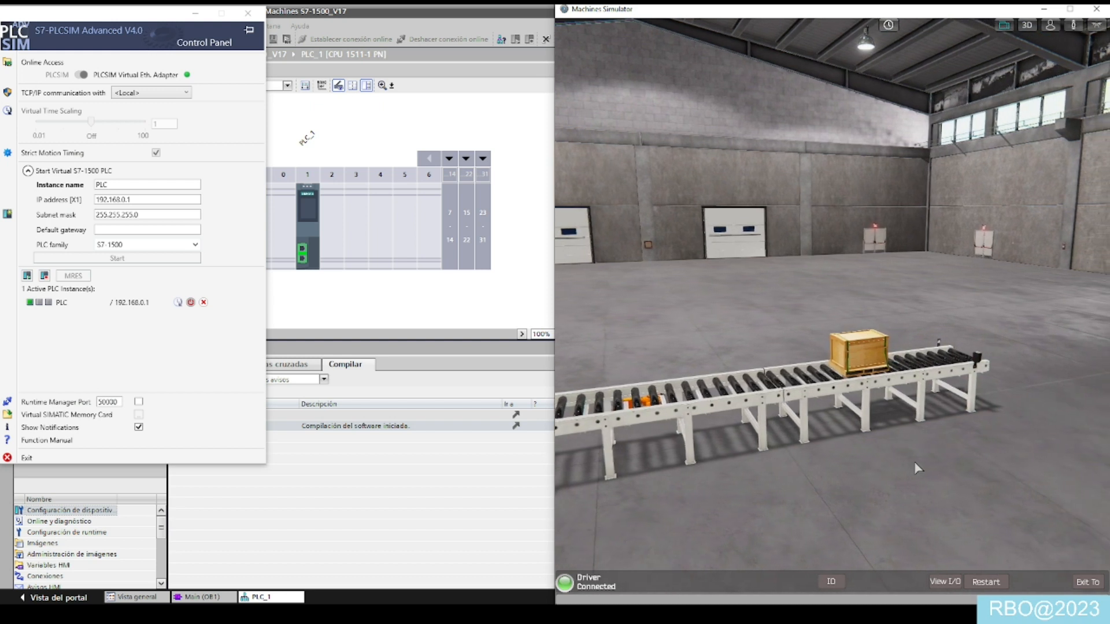
# - Reframe the Machines Simulator camera for an angled side view of the conveyor with the box at its far end
pyautogui.press('a')
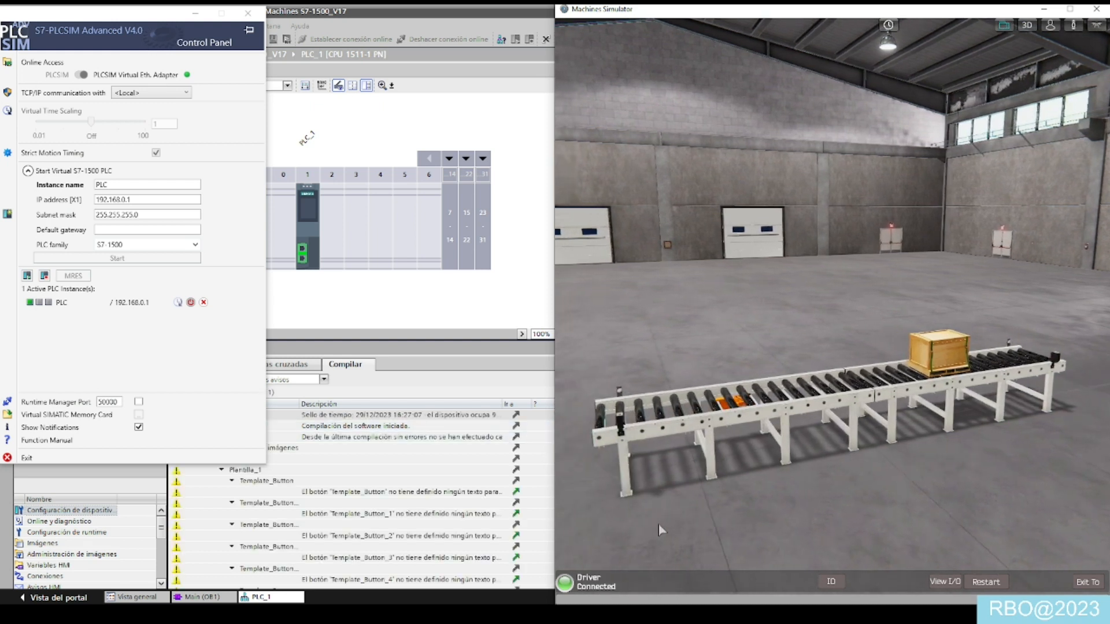
pyautogui.moveTo(682, 531); pyautogui.dragTo(889, 319)
pyautogui.press('a')
pyautogui.press('a')
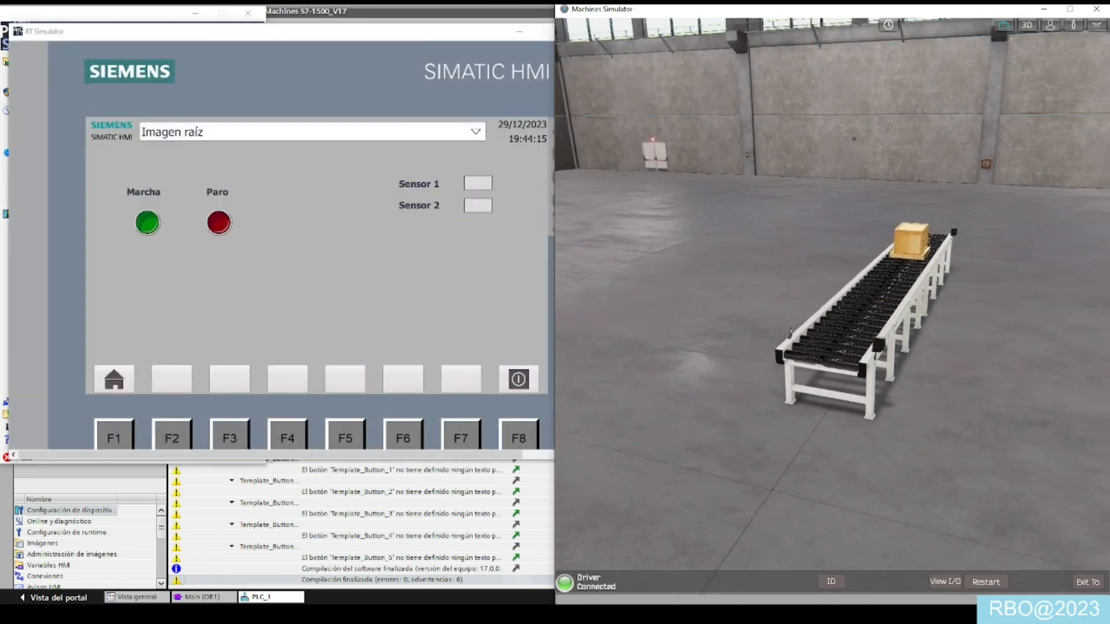
pyautogui.press('a')
pyautogui.moveTo(714, 266); pyautogui.dragTo(814, 323)
pyautogui.press('w')
pyautogui.press('w')
pyautogui.press('w')
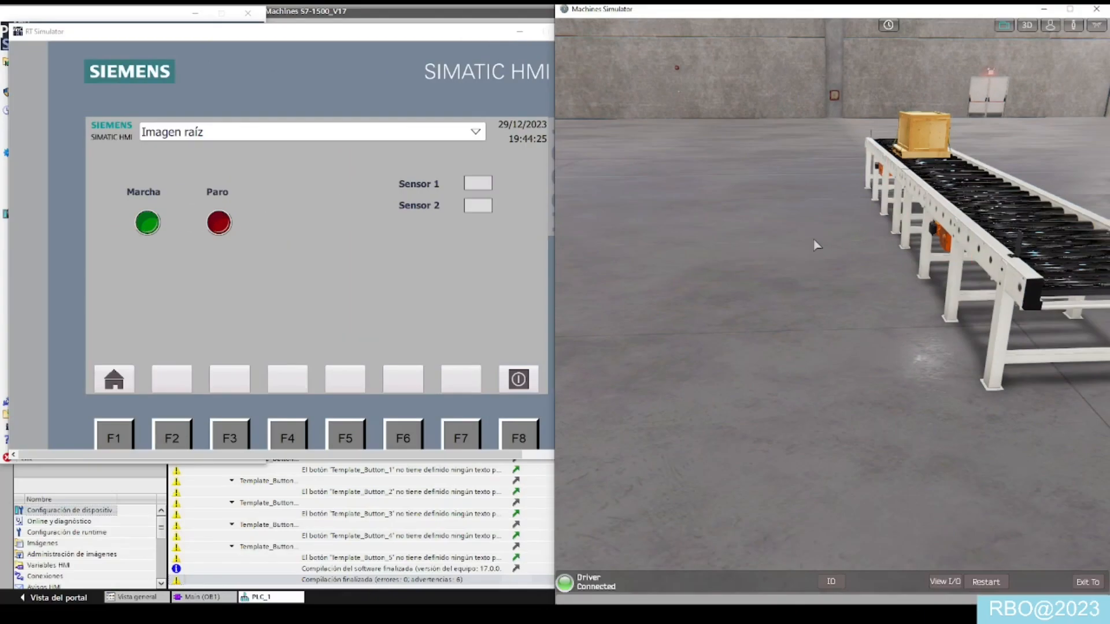
pyautogui.scroll(-5, 811, 244)
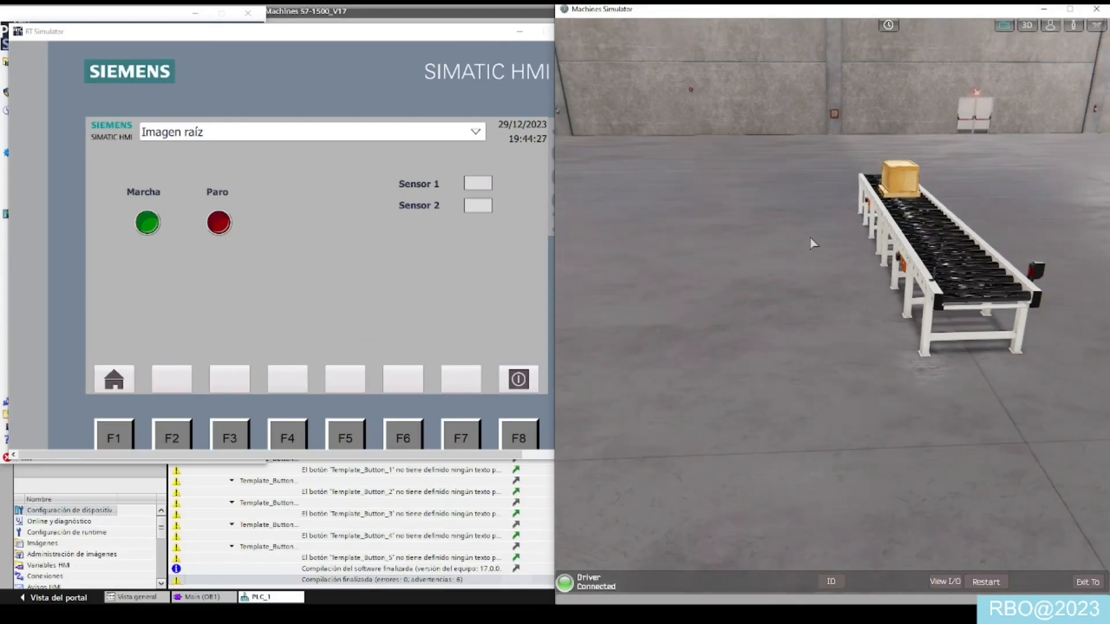
pyautogui.moveTo(770, 272); pyautogui.dragTo(764, 310)
pyautogui.scroll(3, 764, 313)
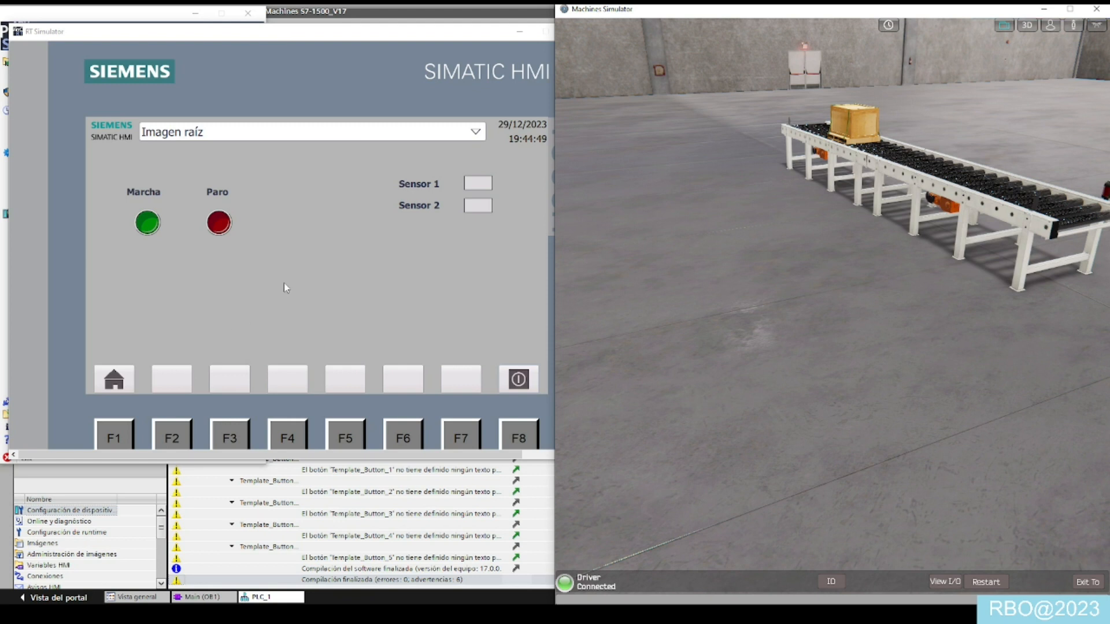
# - From the Windows Control Panel, search for "pg", open Ajustar interface PG/PC (32 bits), and minimize the Control Panel window
pyautogui.click(269, 313)
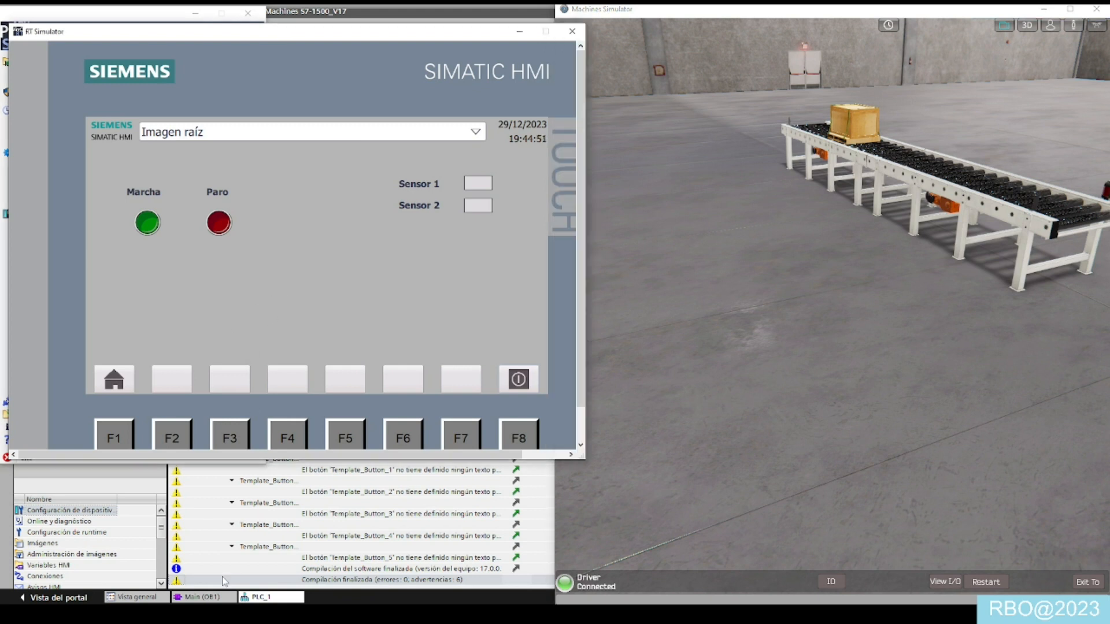
pyautogui.press('super')
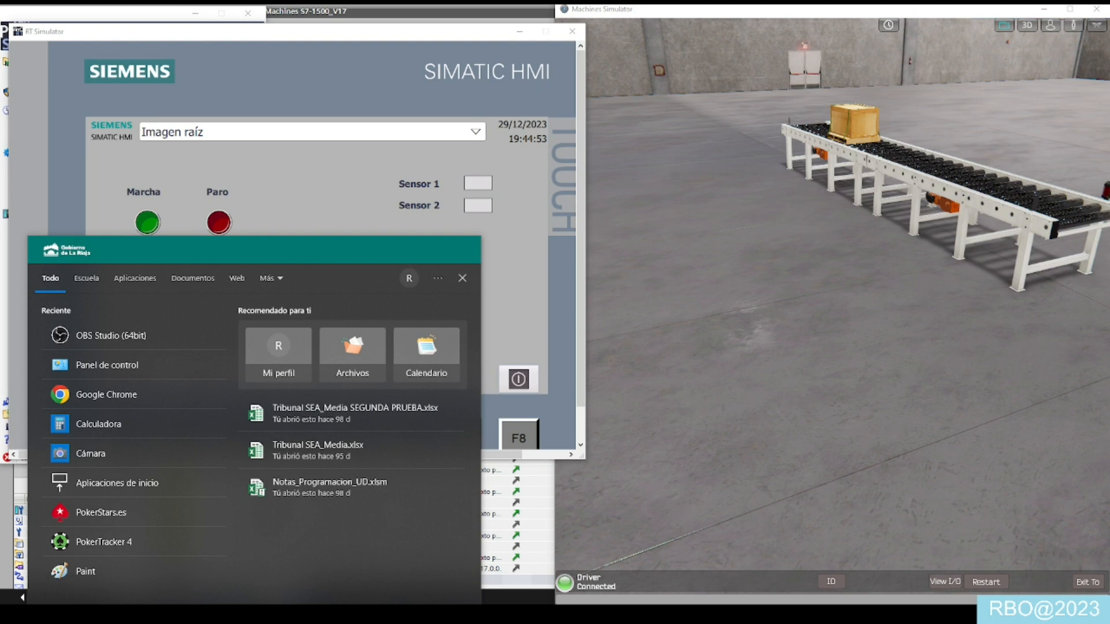
pyautogui.write('pane')
pyautogui.press('Return')
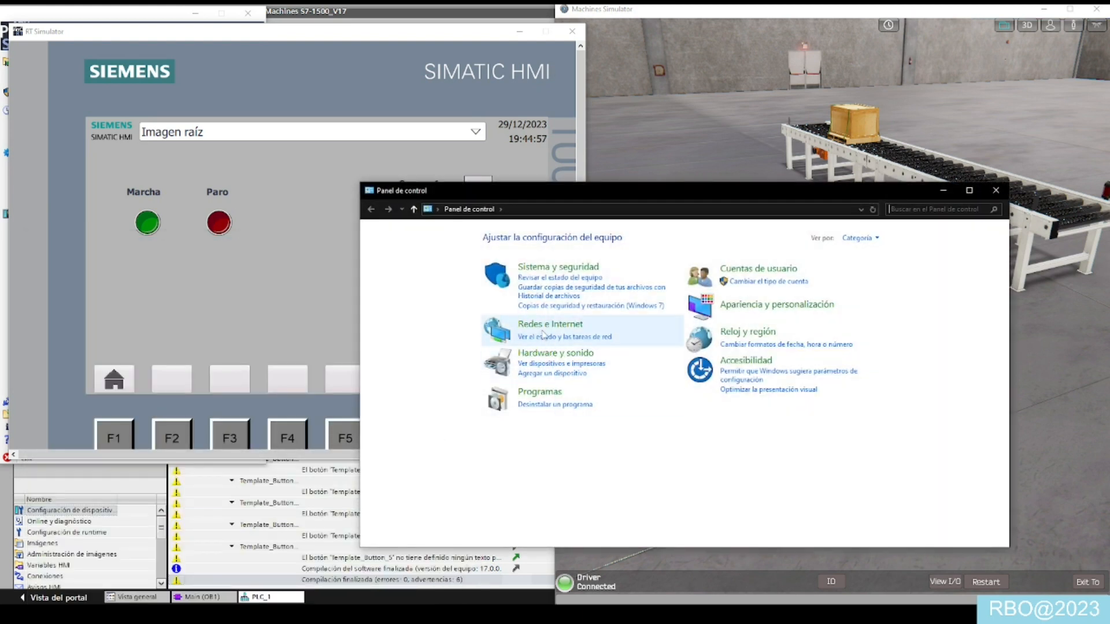
pyautogui.click(908, 214)
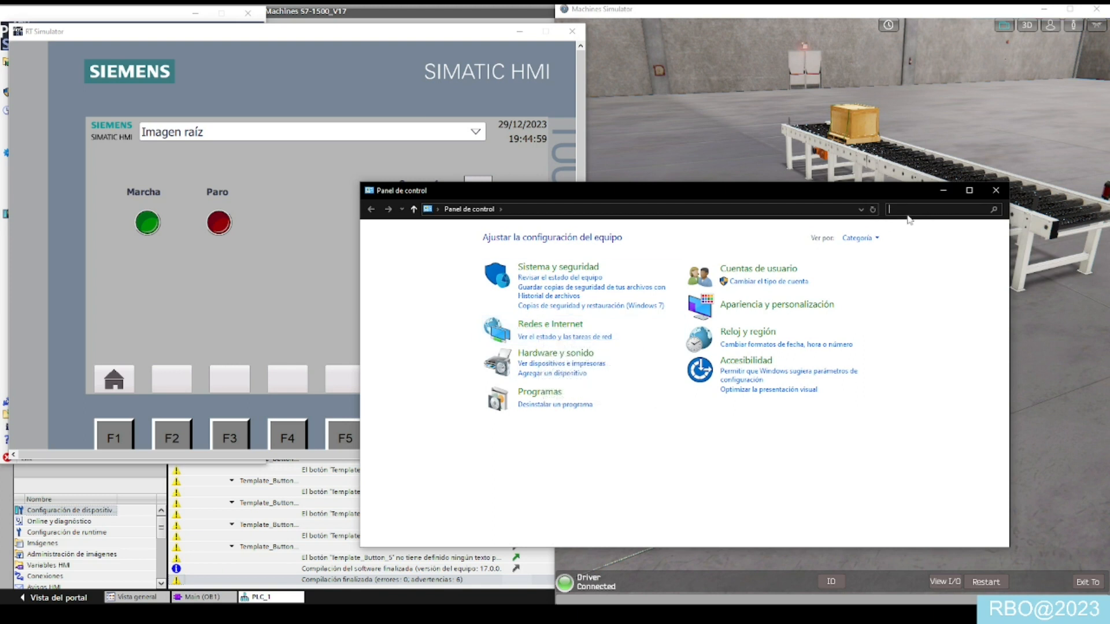
pyautogui.write('pg')
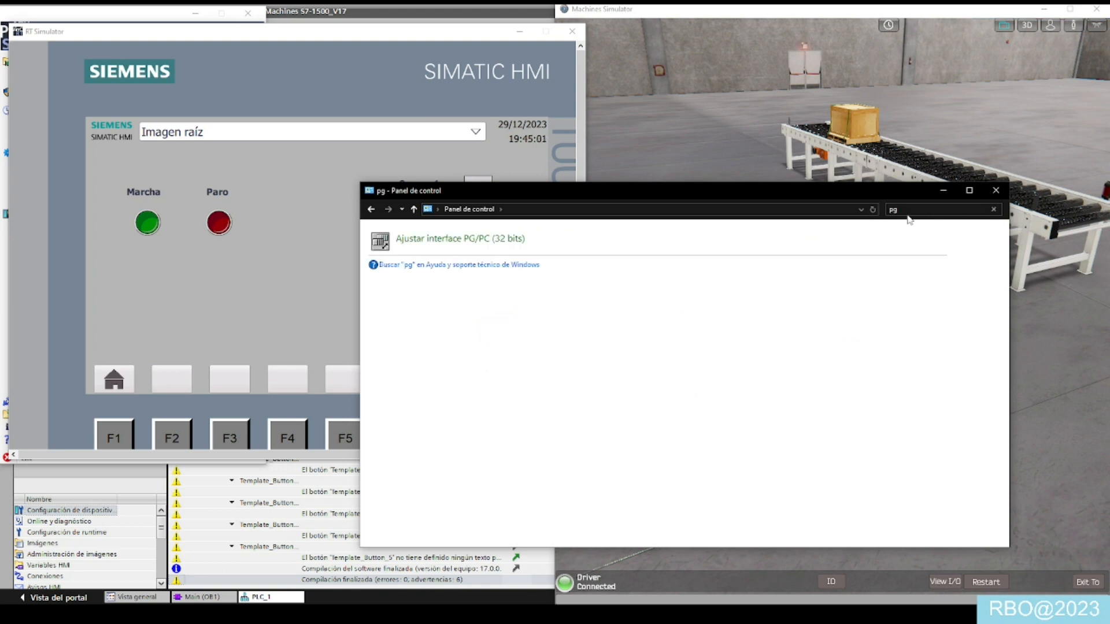
pyautogui.click(468, 246)
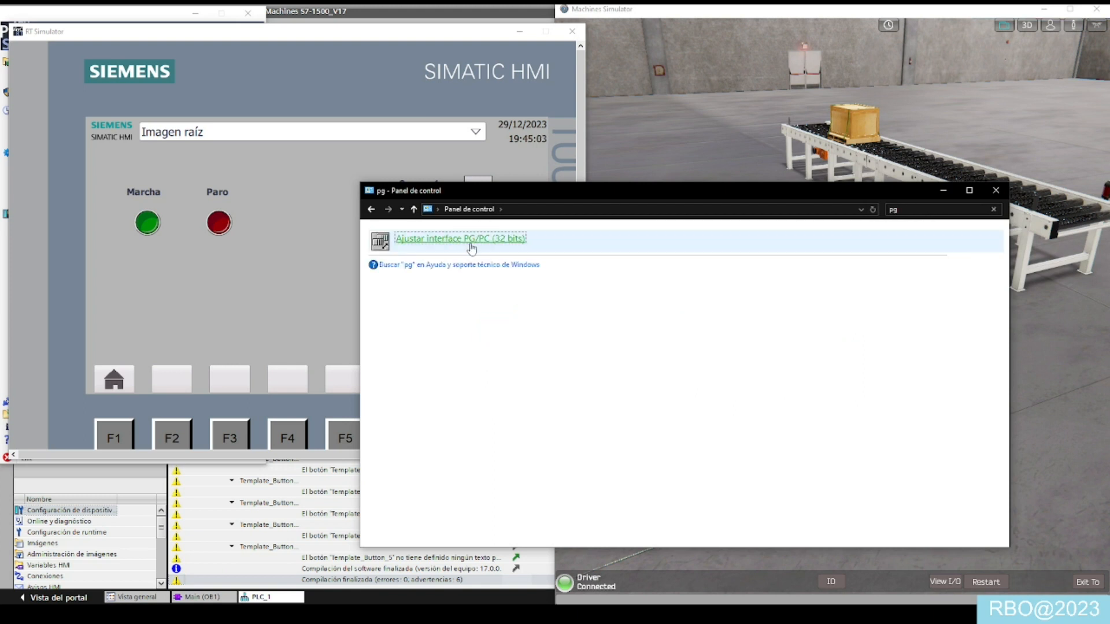
pyautogui.click(947, 196)
# - Look through the available interface parametrizations for the PLCSIM.TCPIP.1 entry
pyautogui.moveTo(567, 312); pyautogui.dragTo(571, 308)
pyautogui.click(564, 321)
pyautogui.click(565, 322)
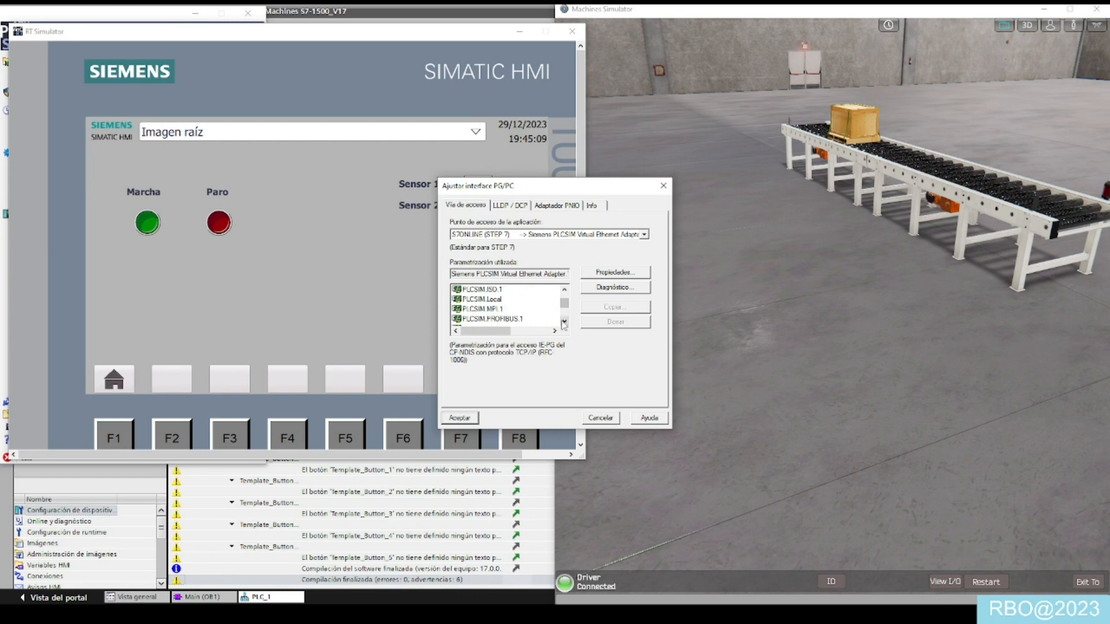
pyautogui.click(565, 321)
pyautogui.click(565, 322)
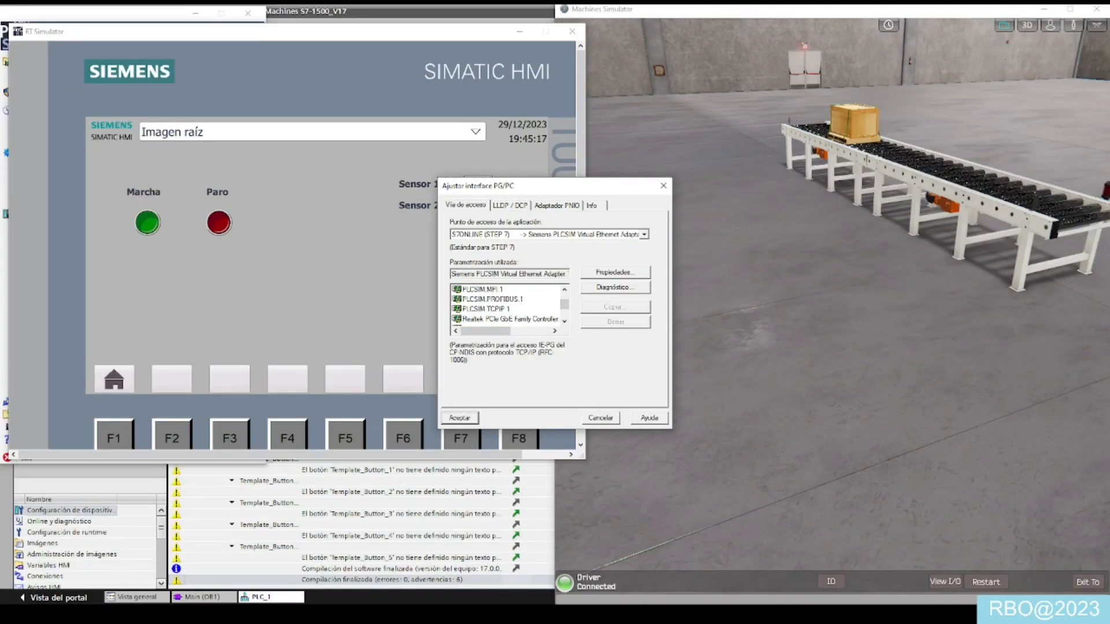
# - Bring up the PLCSIM Advanced panel, examine the Siemens PLCSIM Virtual Ethernet Adapter entries in the interface list, and close the PG/PC settings
pyautogui.click(4, 402)
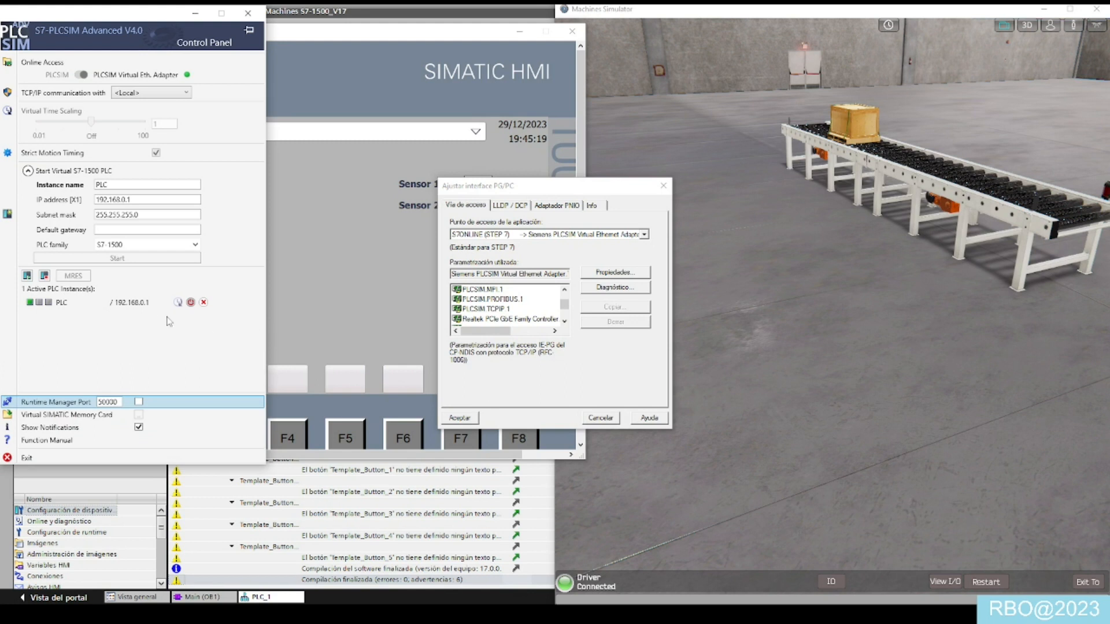
pyautogui.click(565, 322)
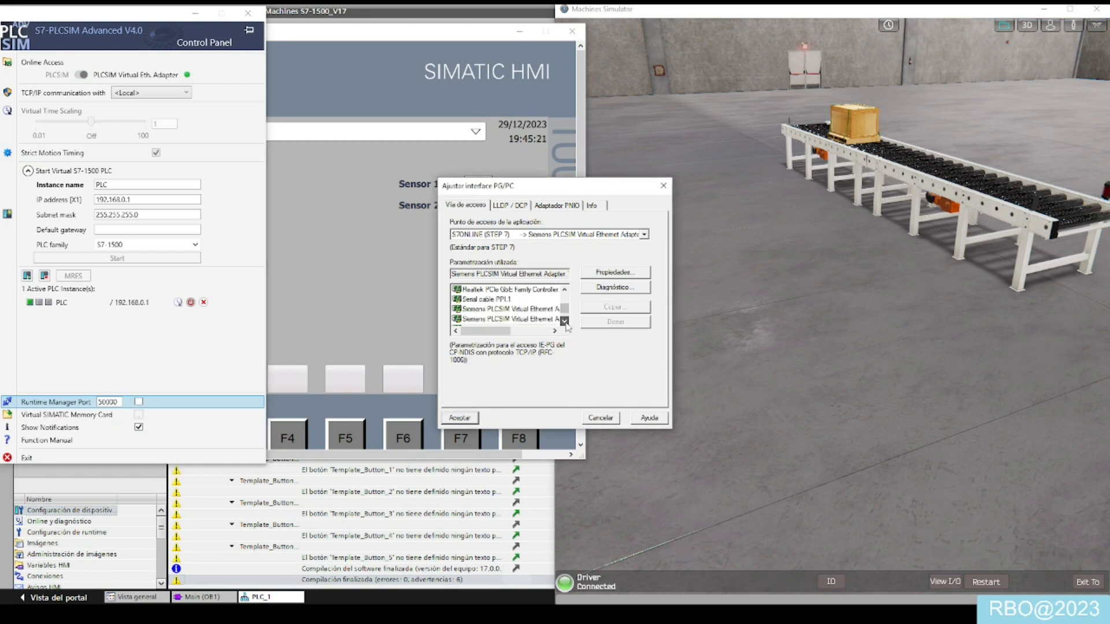
pyautogui.moveTo(496, 333)
pyautogui.mouseDown()
pyautogui.moveTo(535, 334)
pyautogui.moveTo(499, 335)
pyautogui.mouseUp()
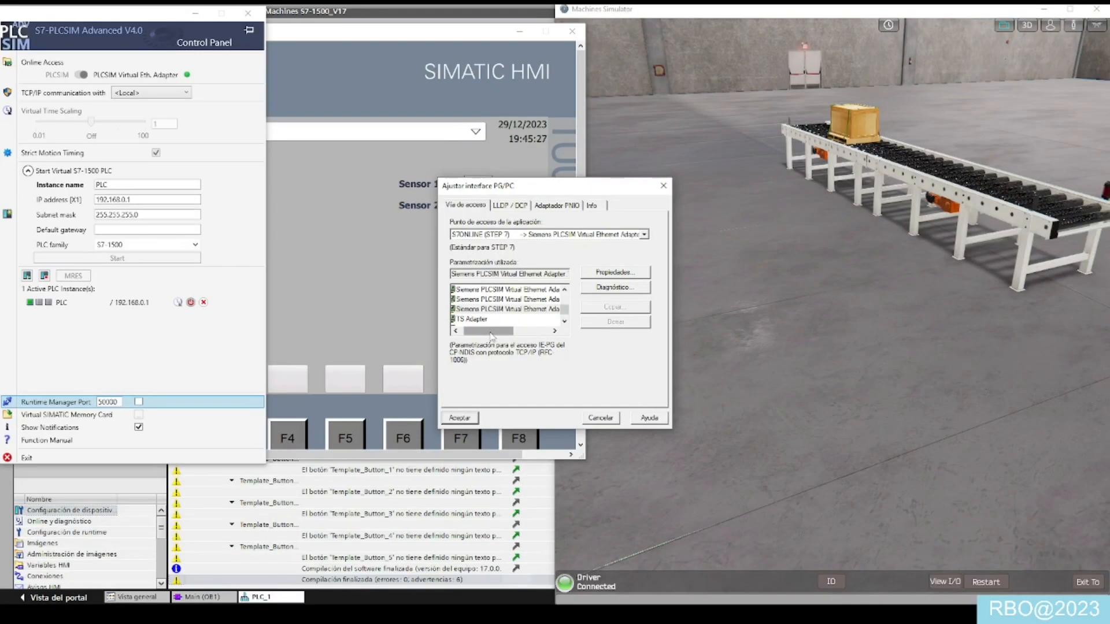
pyautogui.moveTo(491, 334)
pyautogui.mouseDown()
pyautogui.moveTo(512, 333)
pyautogui.moveTo(482, 333)
pyautogui.mouseUp()
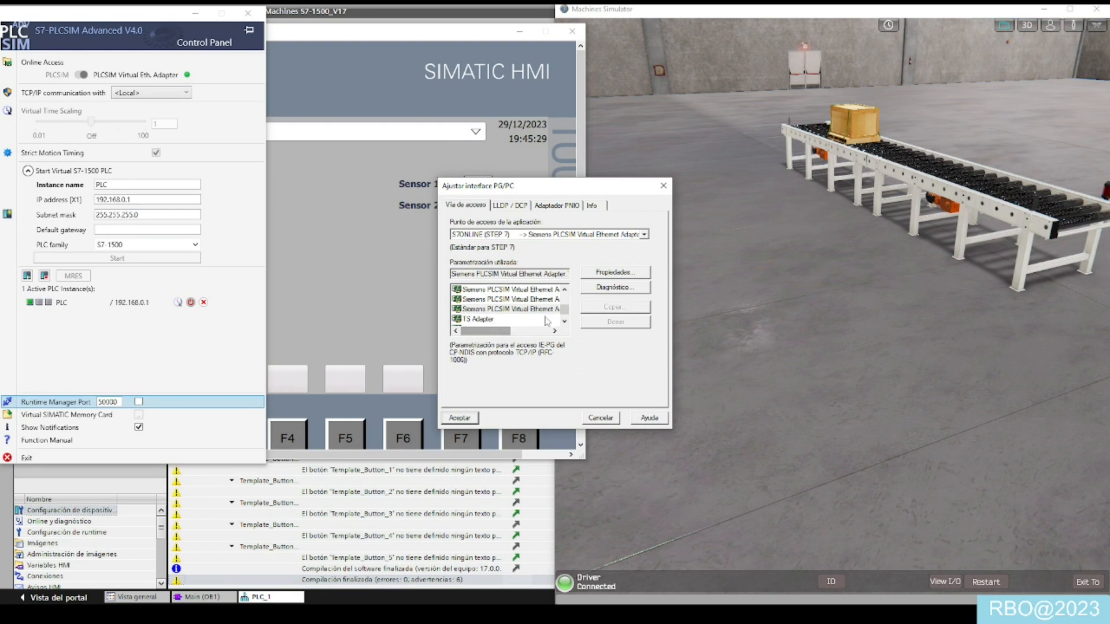
pyautogui.moveTo(565, 317); pyautogui.dragTo(566, 313)
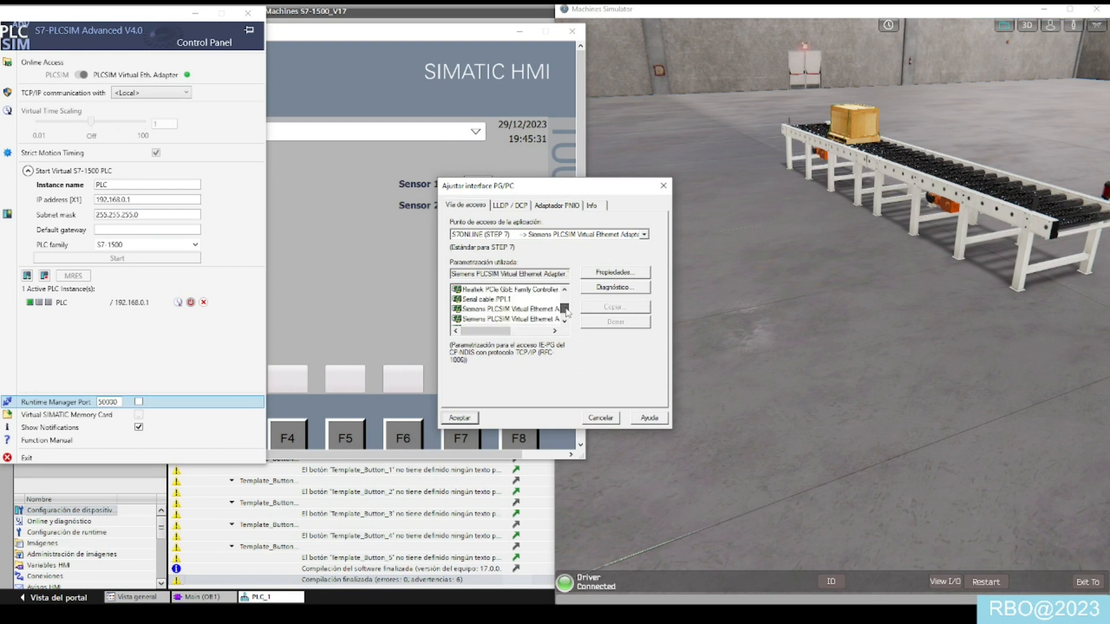
pyautogui.click(565, 322)
pyautogui.click(564, 290)
pyautogui.click(565, 290)
pyautogui.click(564, 290)
pyautogui.click(564, 289)
pyautogui.moveTo(502, 331)
pyautogui.mouseDown()
pyautogui.moveTo(542, 332)
pyautogui.moveTo(523, 331)
pyautogui.mouseUp()
pyautogui.hotkey('ctrl', '1')
pyautogui.click(512, 322)
pyautogui.moveTo(488, 287); pyautogui.dragTo(580, 313)
pyautogui.press('Escape')
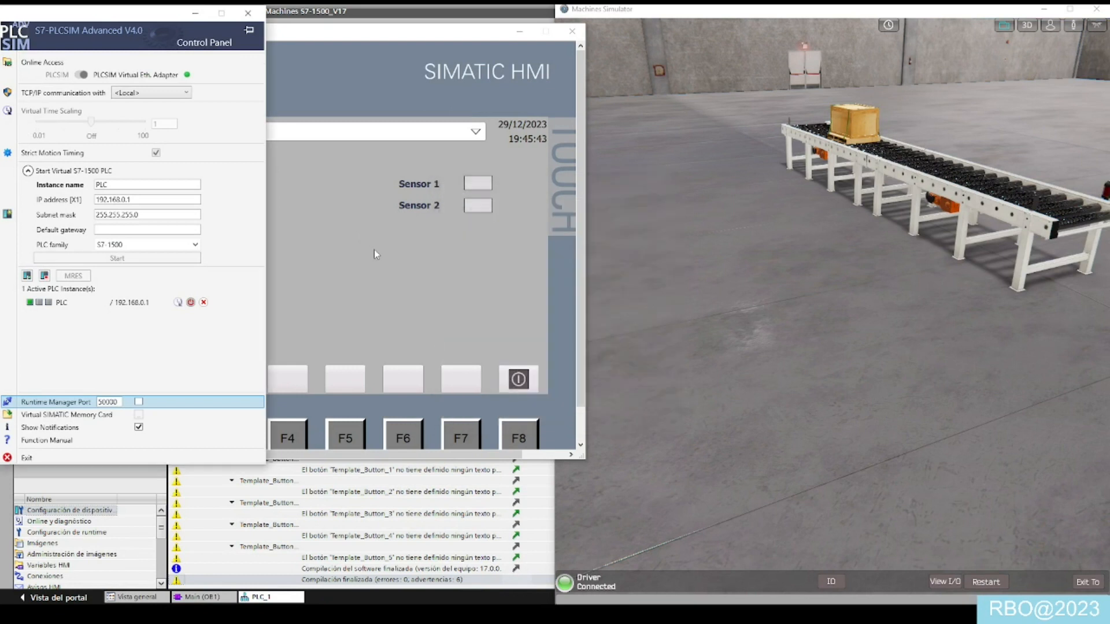
# - Start the conveyor with Marcha on the simulated HMI, check the PLCSIM Advanced panel, and return to the HMI
pyautogui.click(738, 250)
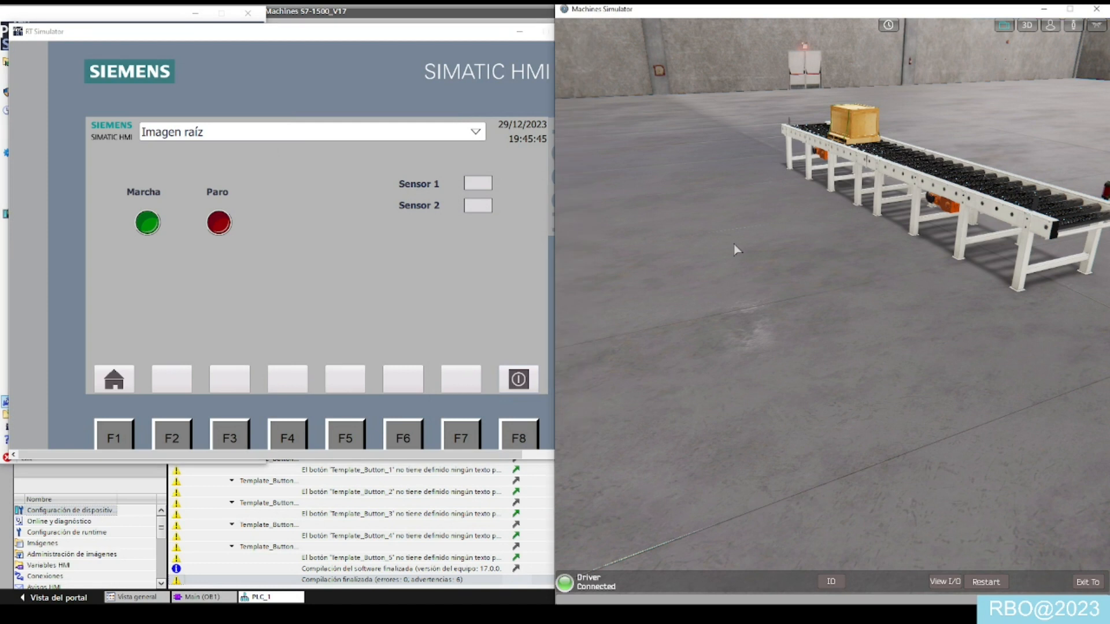
pyautogui.click(147, 225)
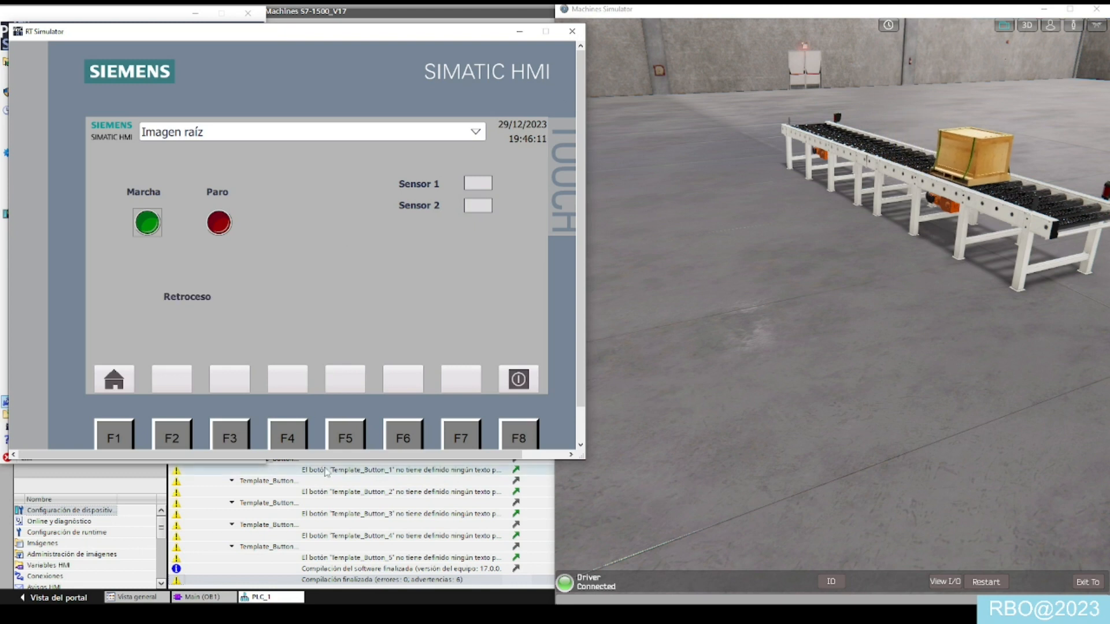
pyautogui.click(133, 13)
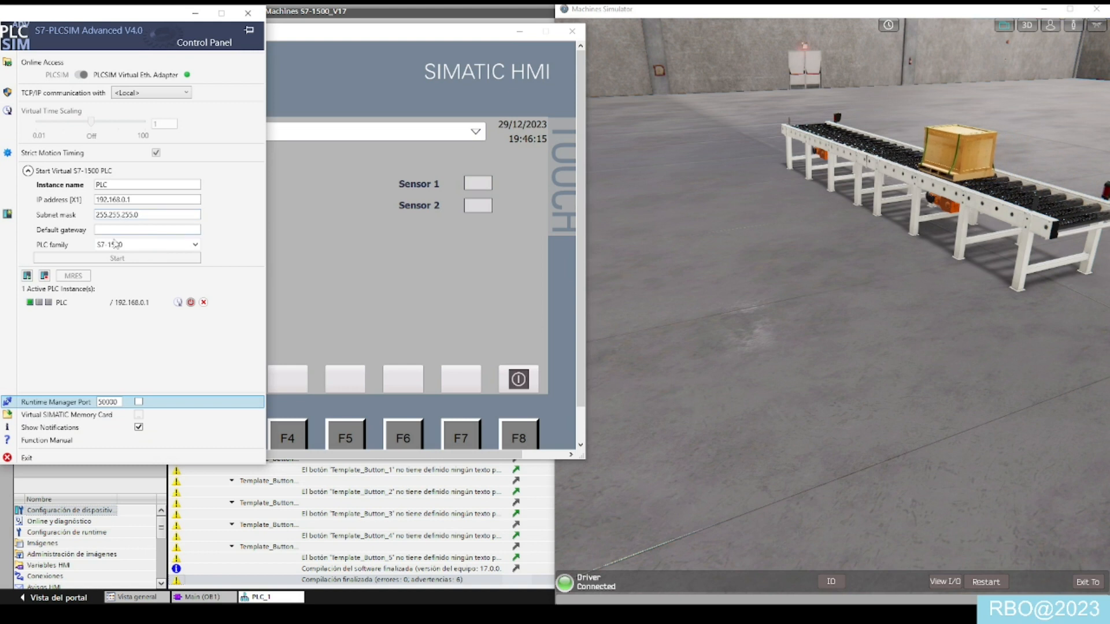
pyautogui.click(341, 234)
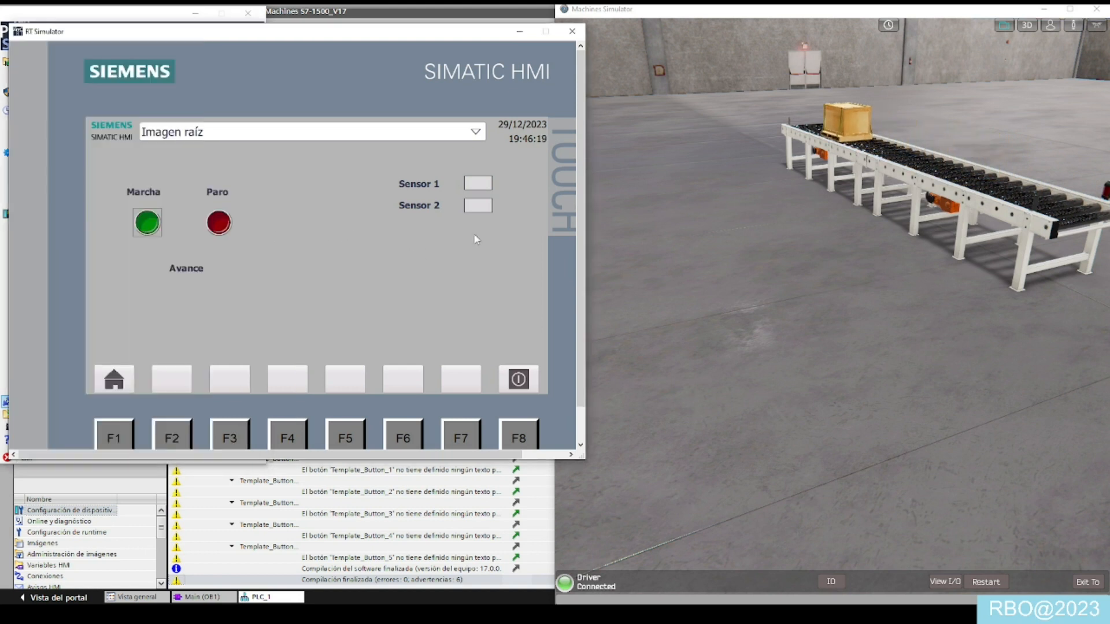